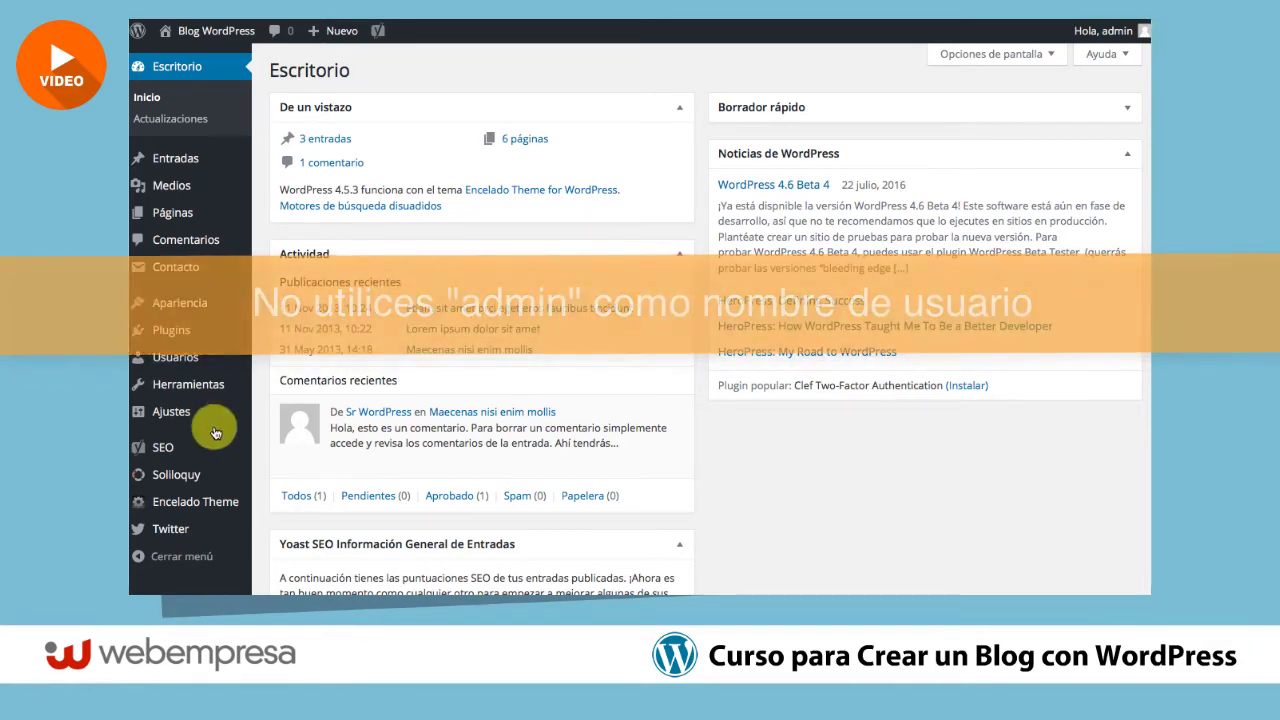
Open your own user profile and choose the account's username as the publicly displayed name.
mouse_move(183, 363)
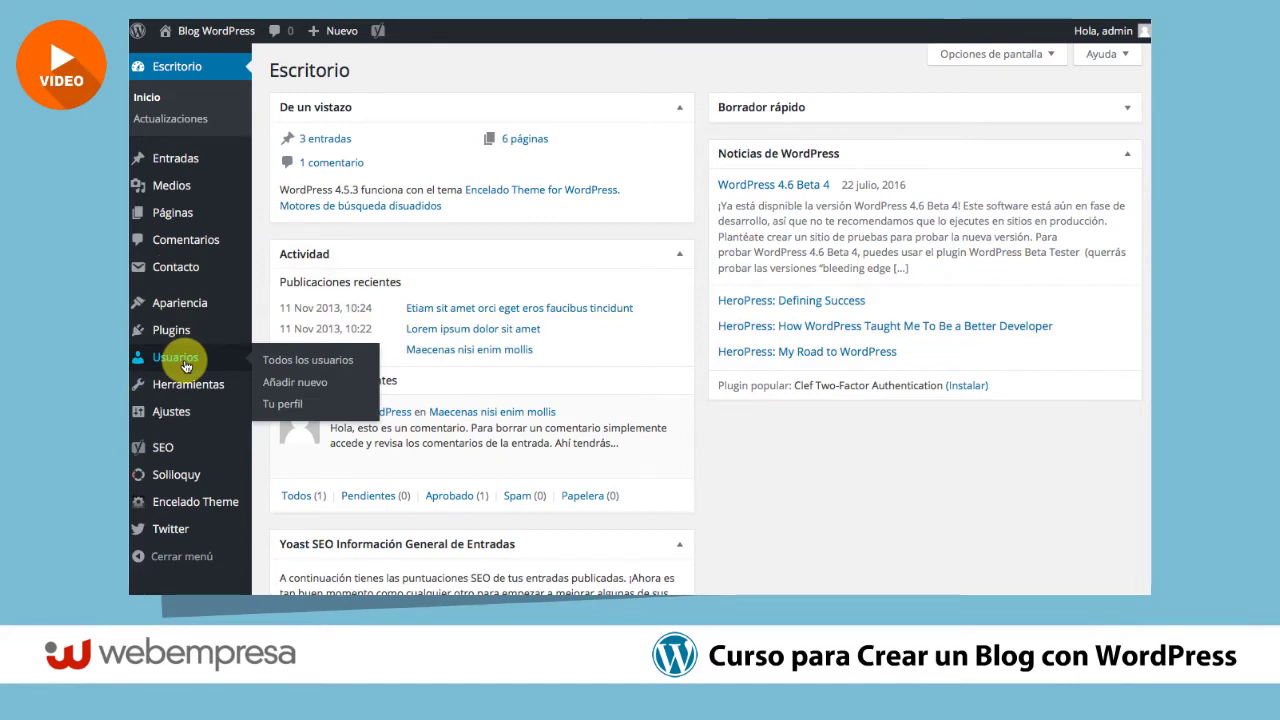
left_click(285, 402)
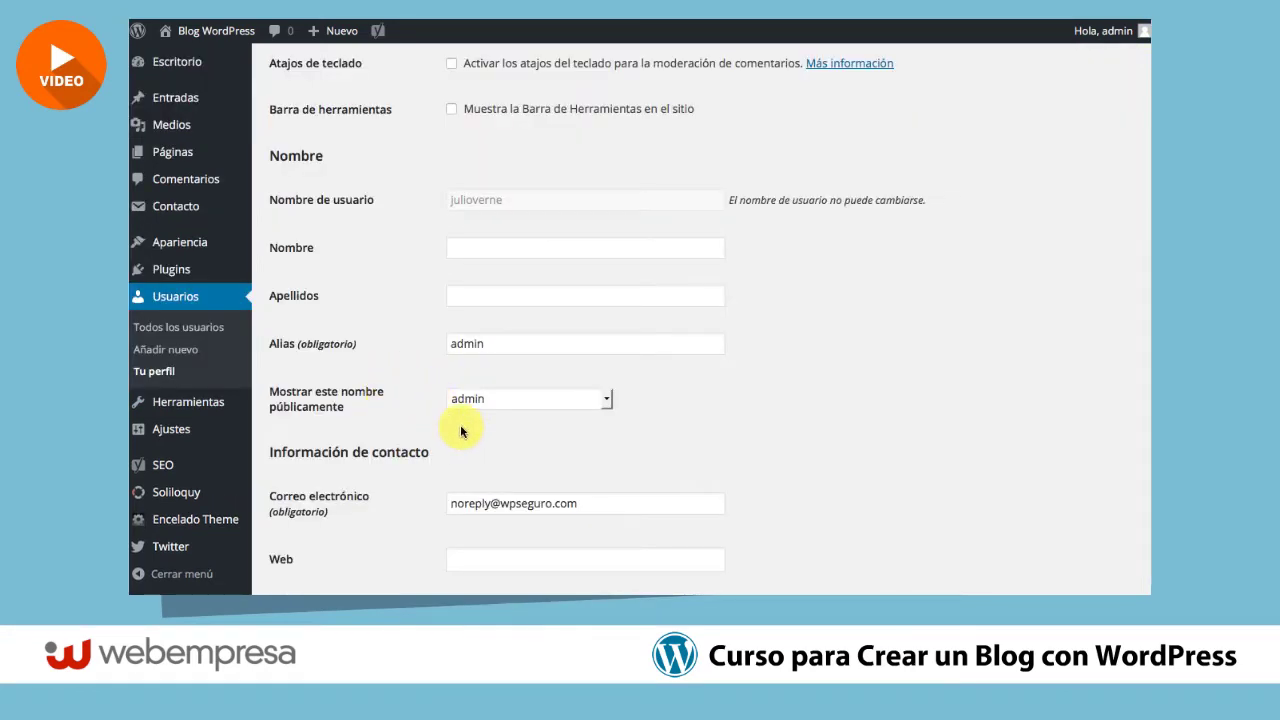
scroll(440, 420, "down", 1)
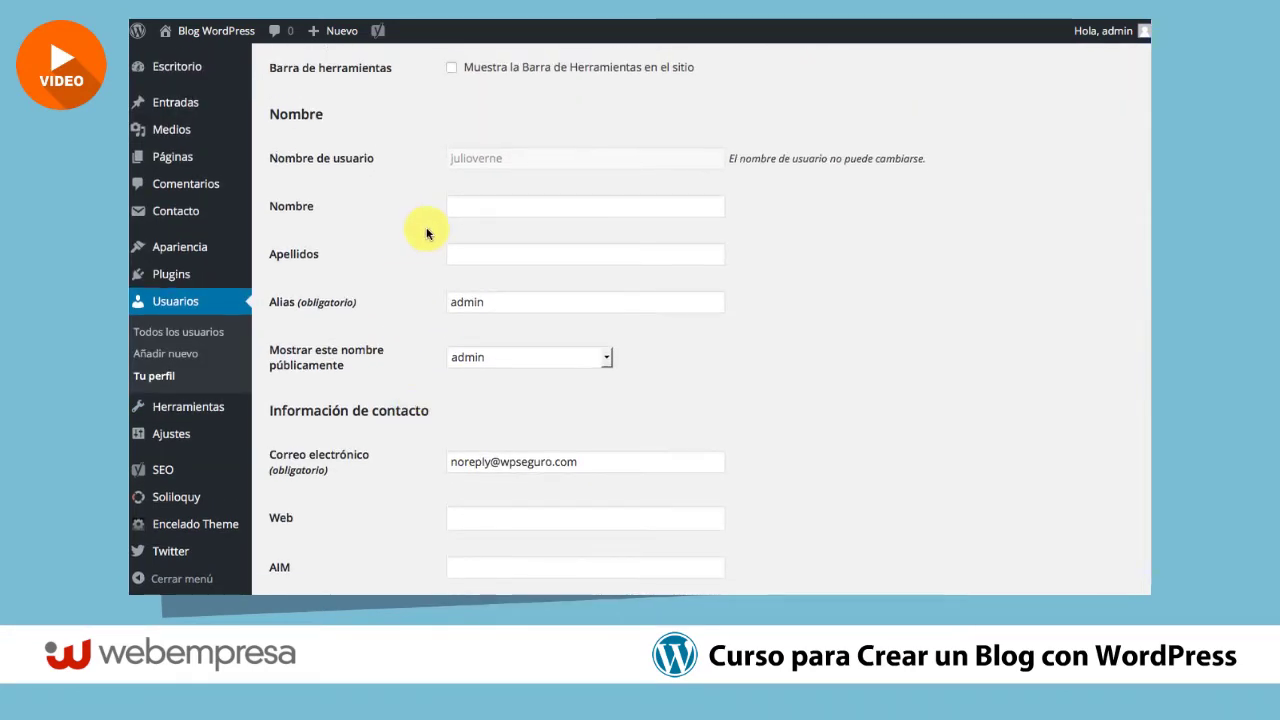
left_click(472, 360)
left_click(472, 399)
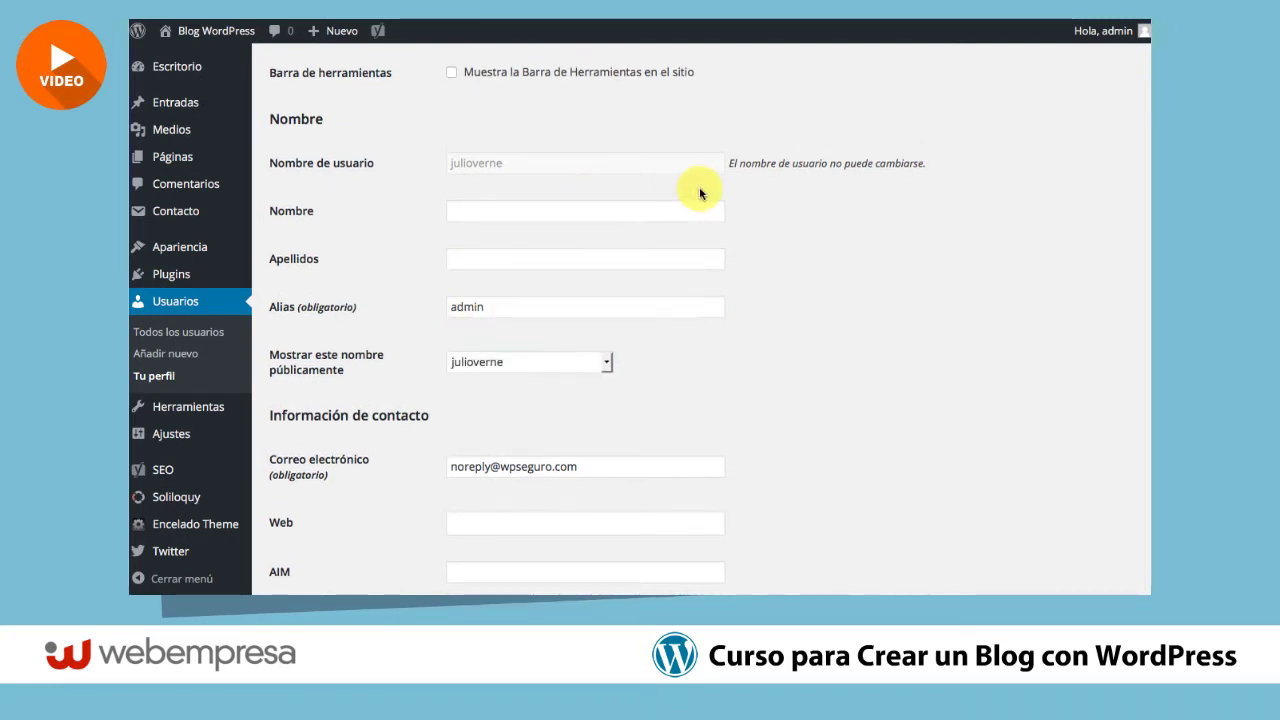
Replace the profile's alias with the same name as the account's username.
double_click(466, 307)
type("ulioverne")
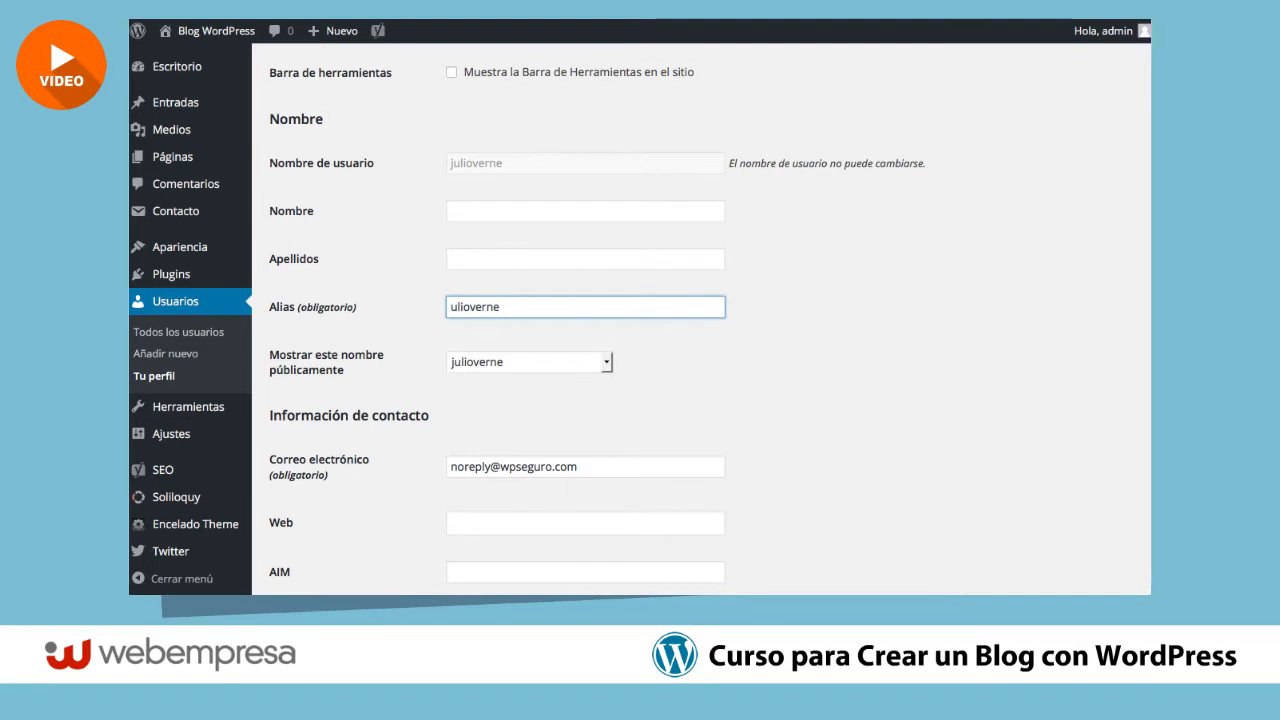
left_click(451, 307)
type("j")
left_click(714, 366)
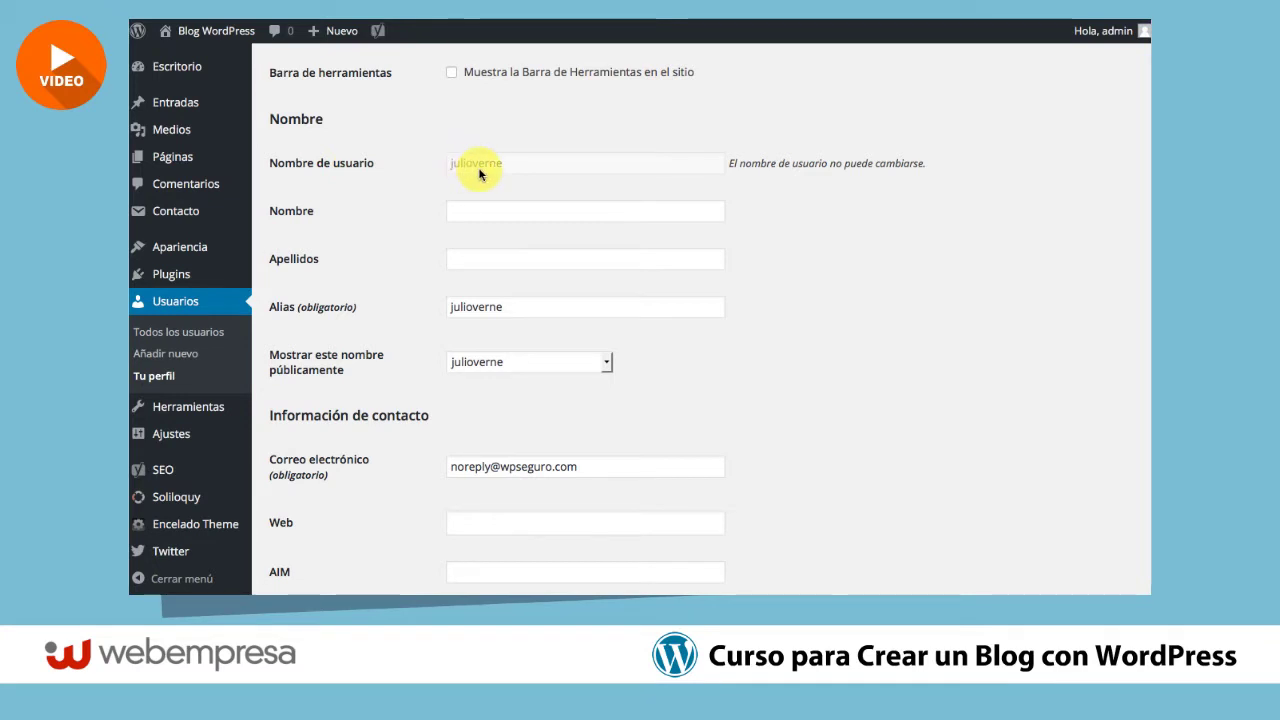
double_click(486, 168)
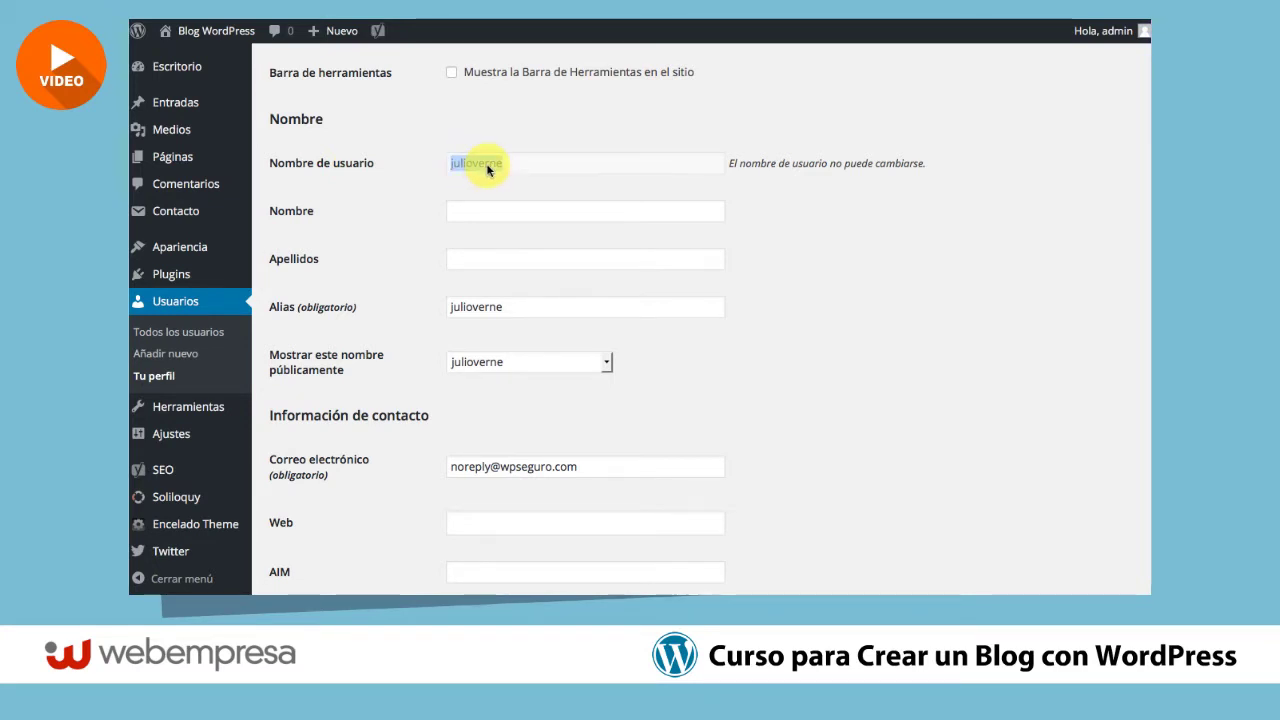
left_click(706, 189)
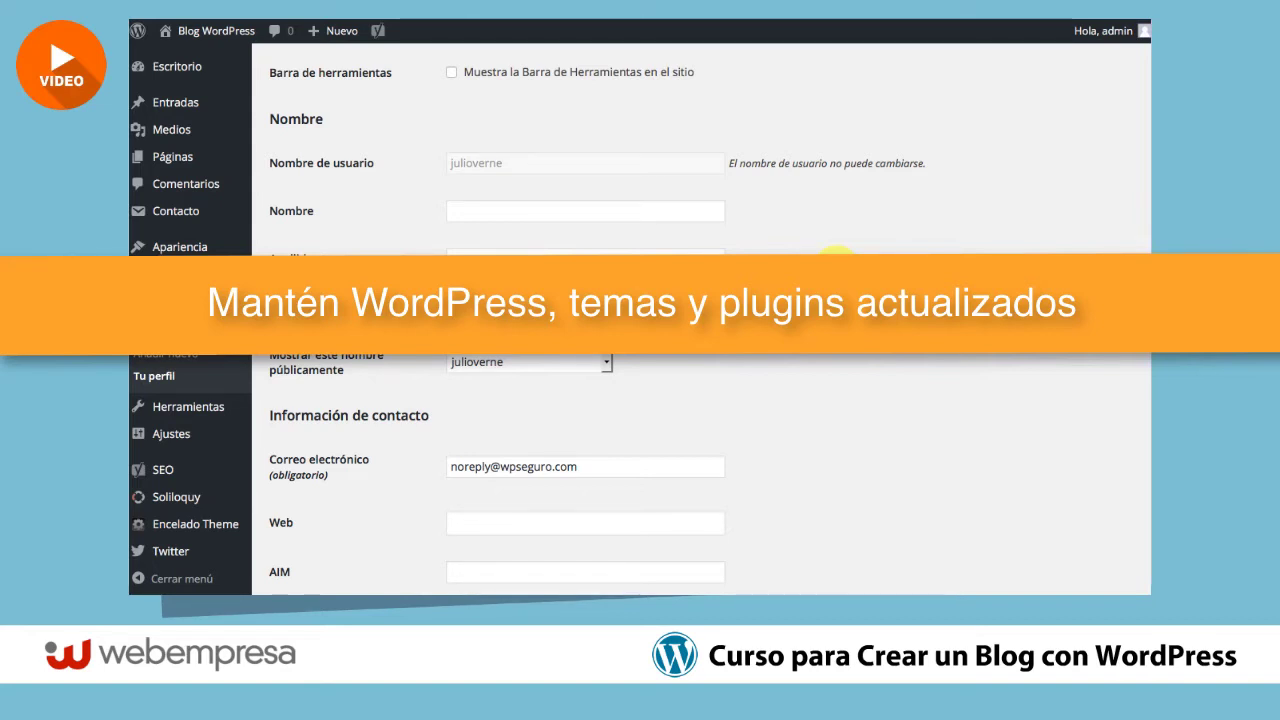
Open the WordPress updates page and check the update status of the plugins and themes.
left_click(192, 70)
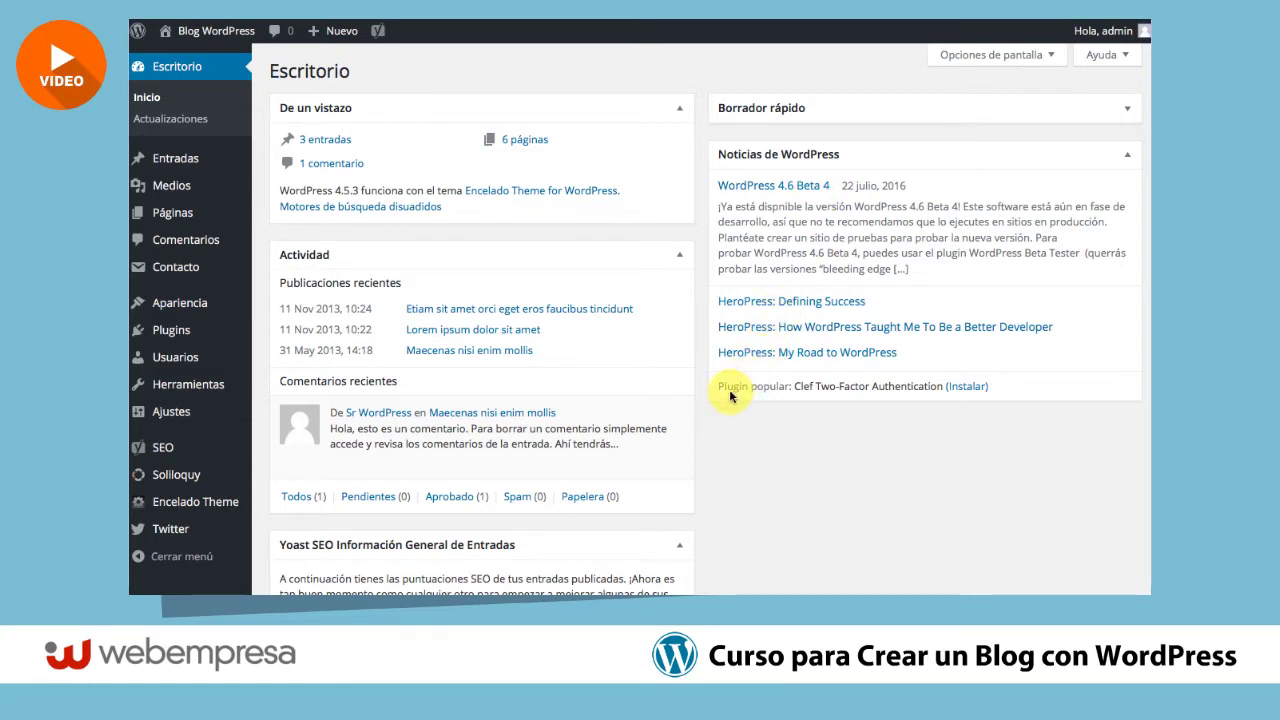
left_click(163, 121)
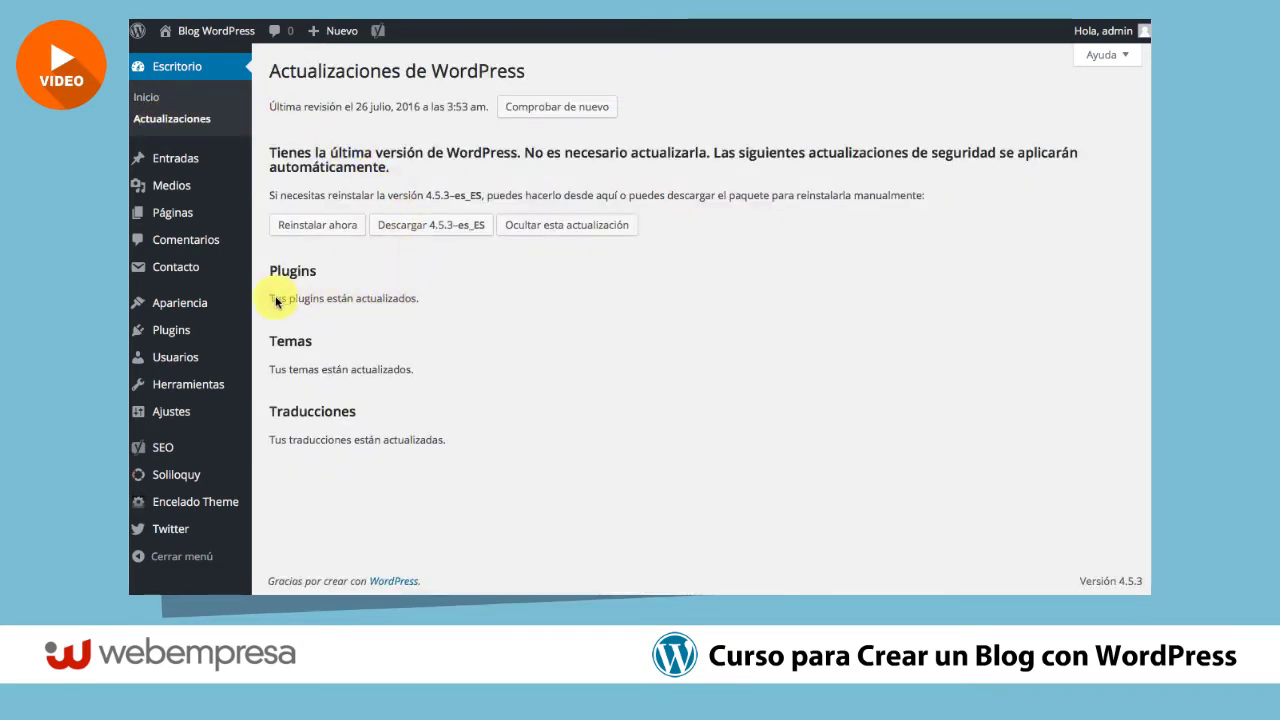
triple_click(341, 297)
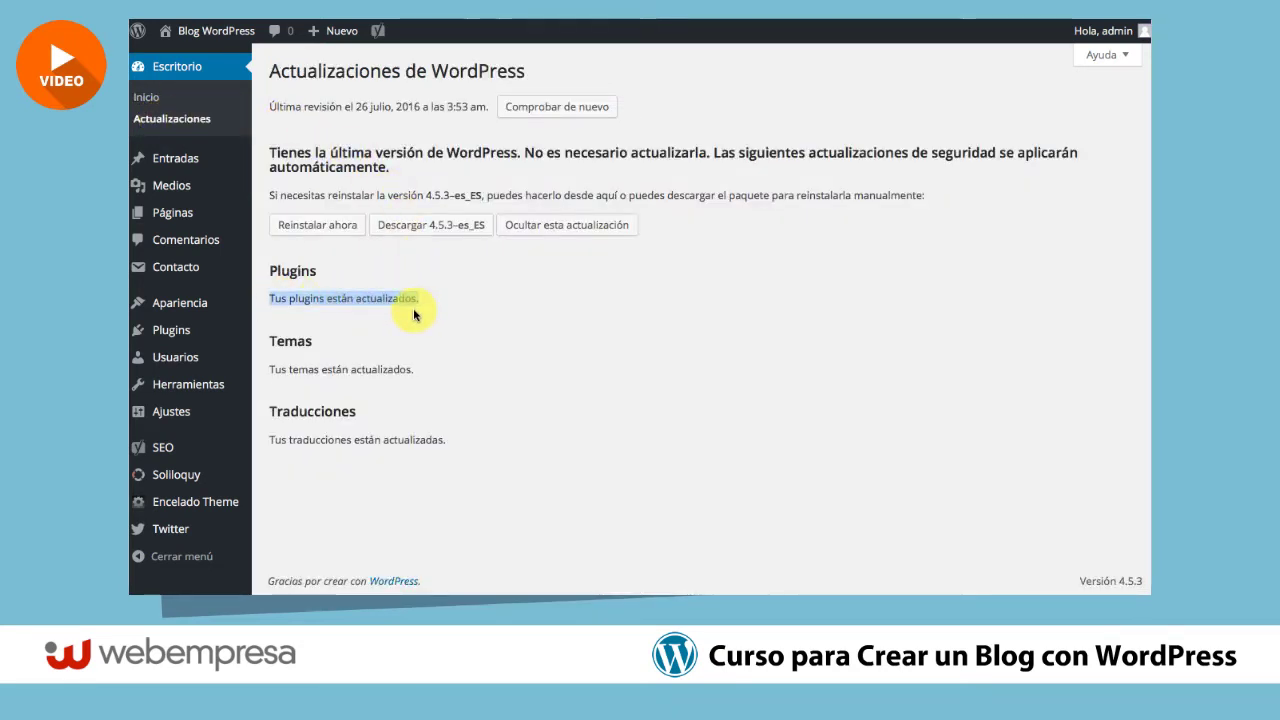
left_click(414, 310)
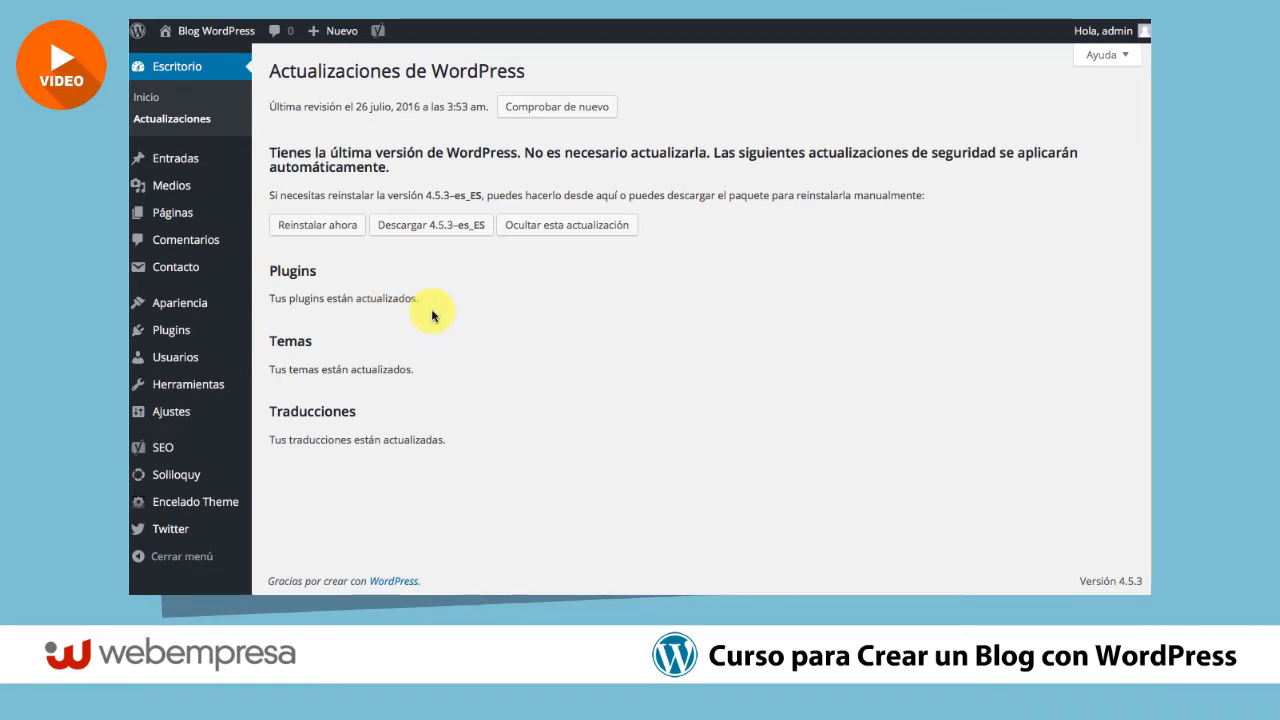
triple_click(300, 372)
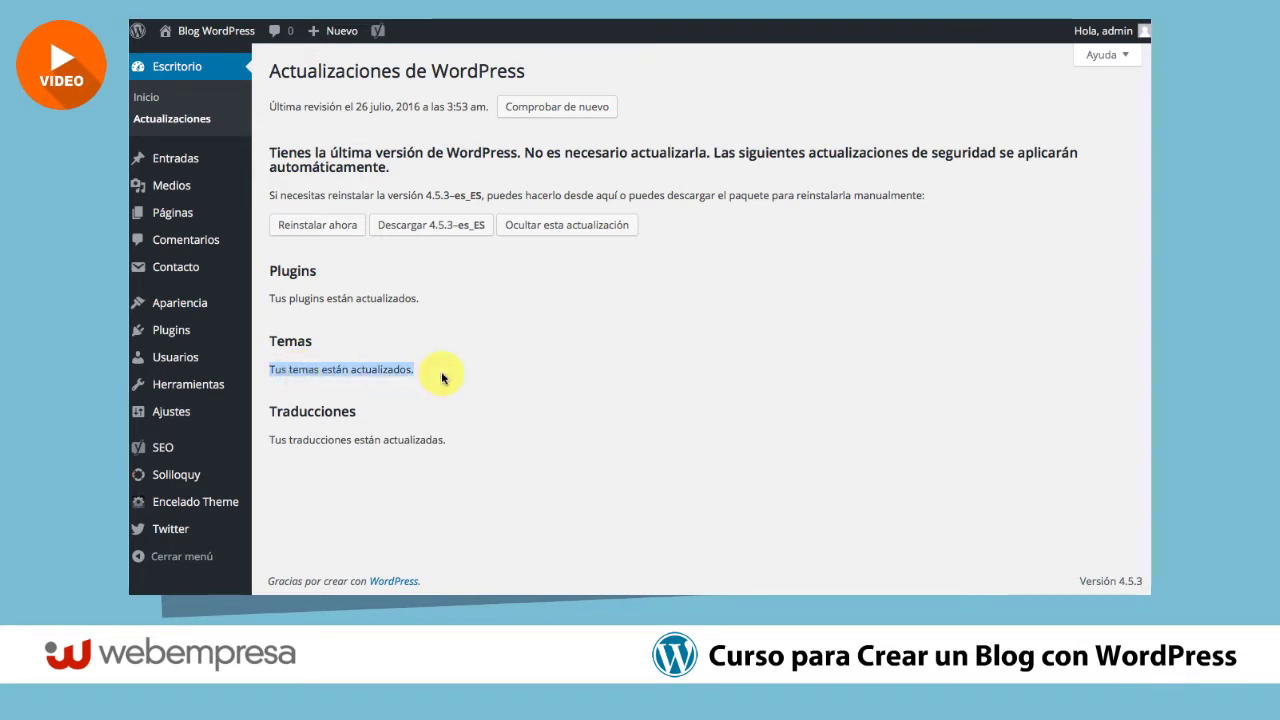
left_click(496, 375)
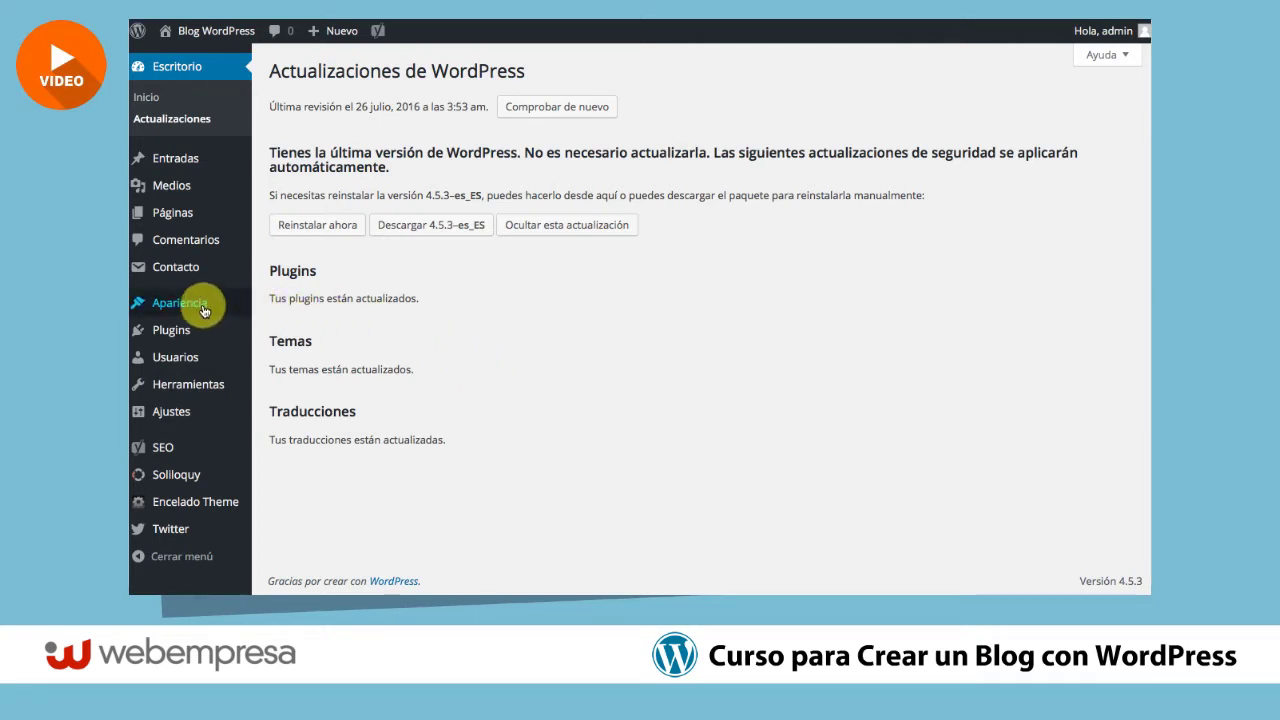
Go to the page for adding new plugins and search for "xcloner".
mouse_move(200, 309)
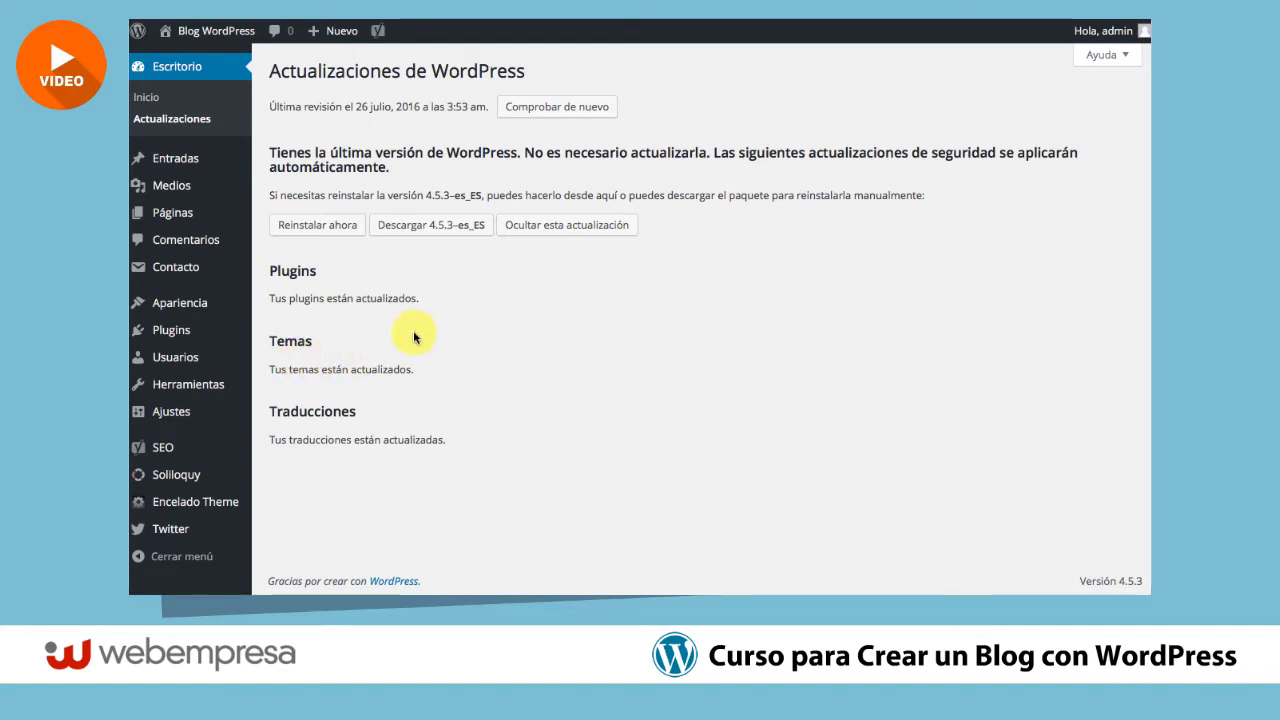
mouse_move(178, 414)
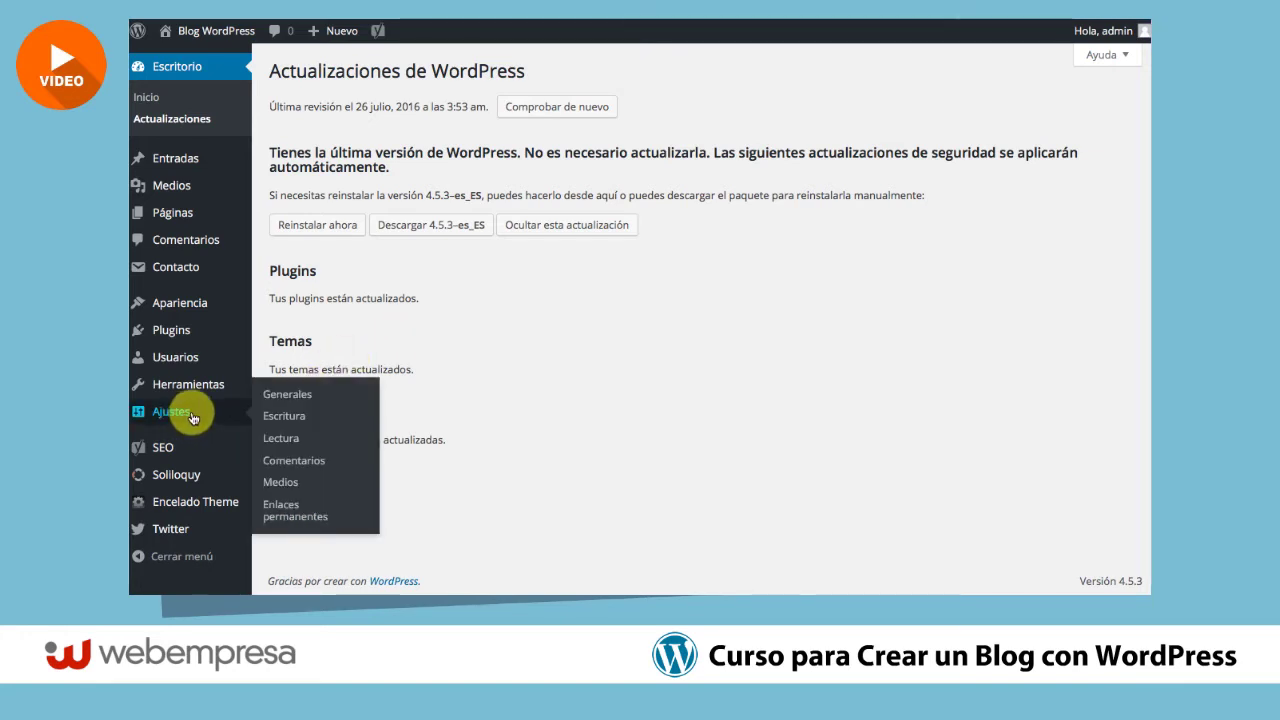
mouse_move(171, 331)
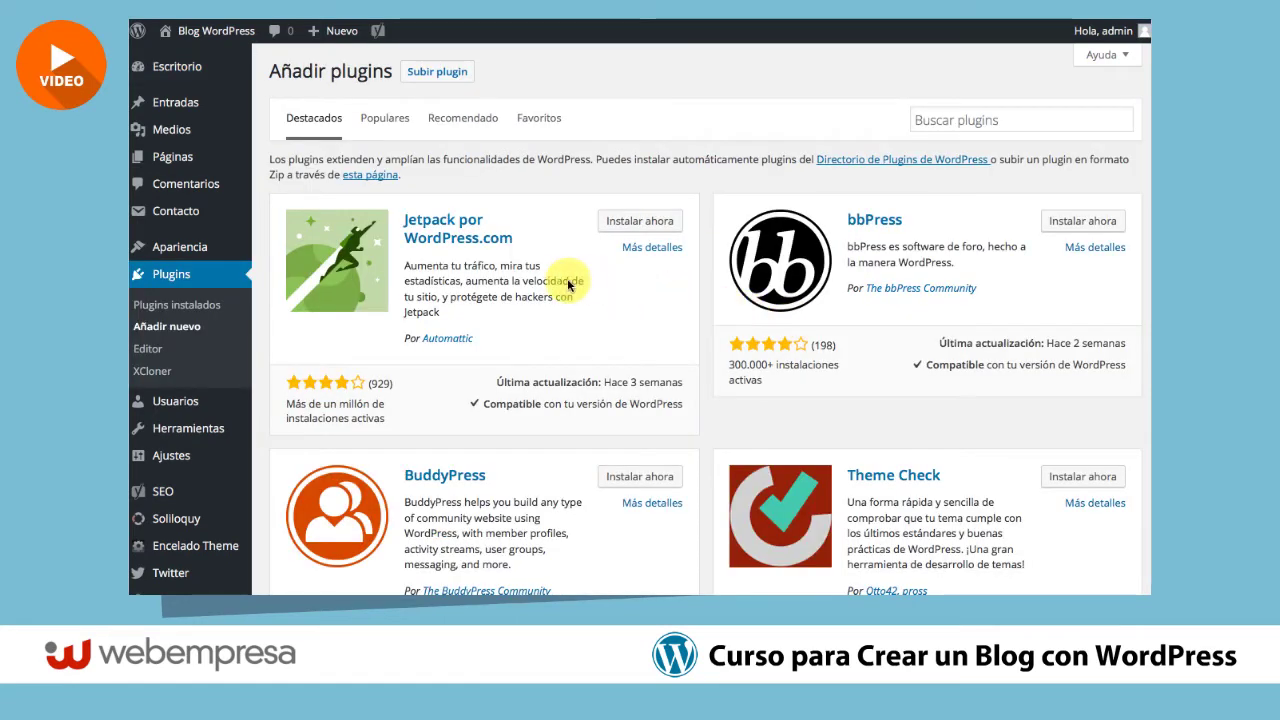
left_click(951, 120)
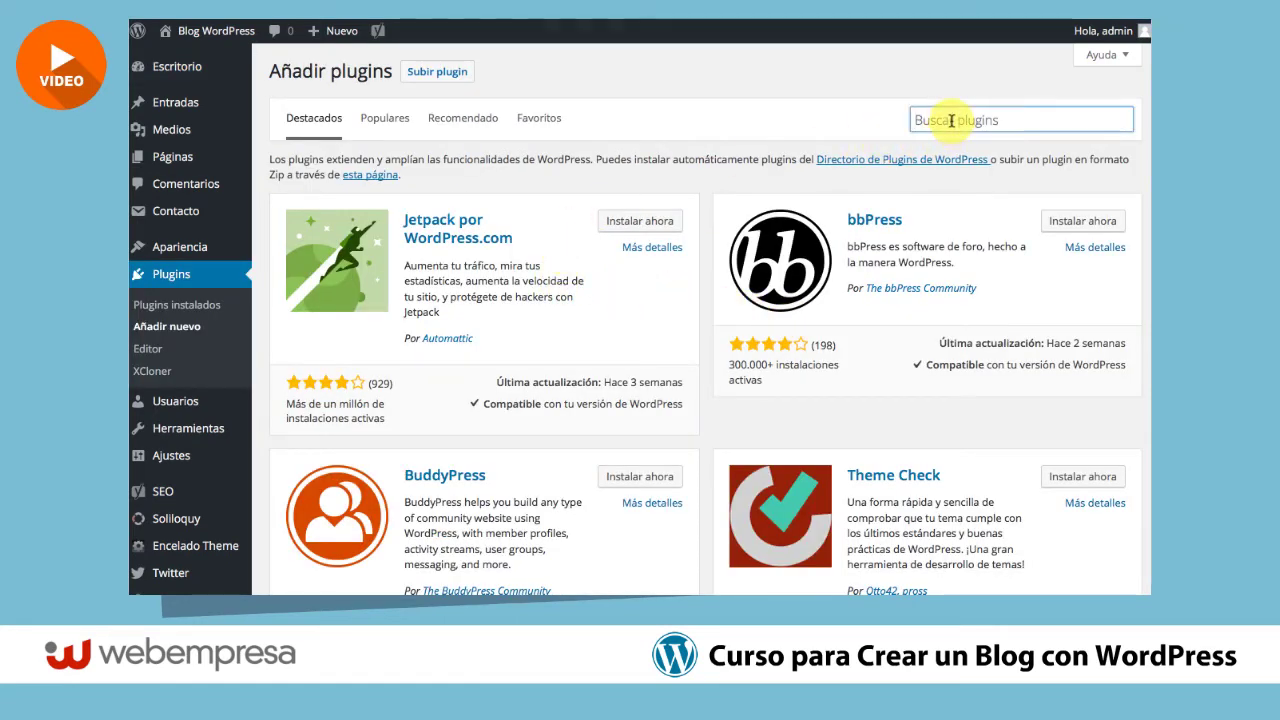
type("xcloner")
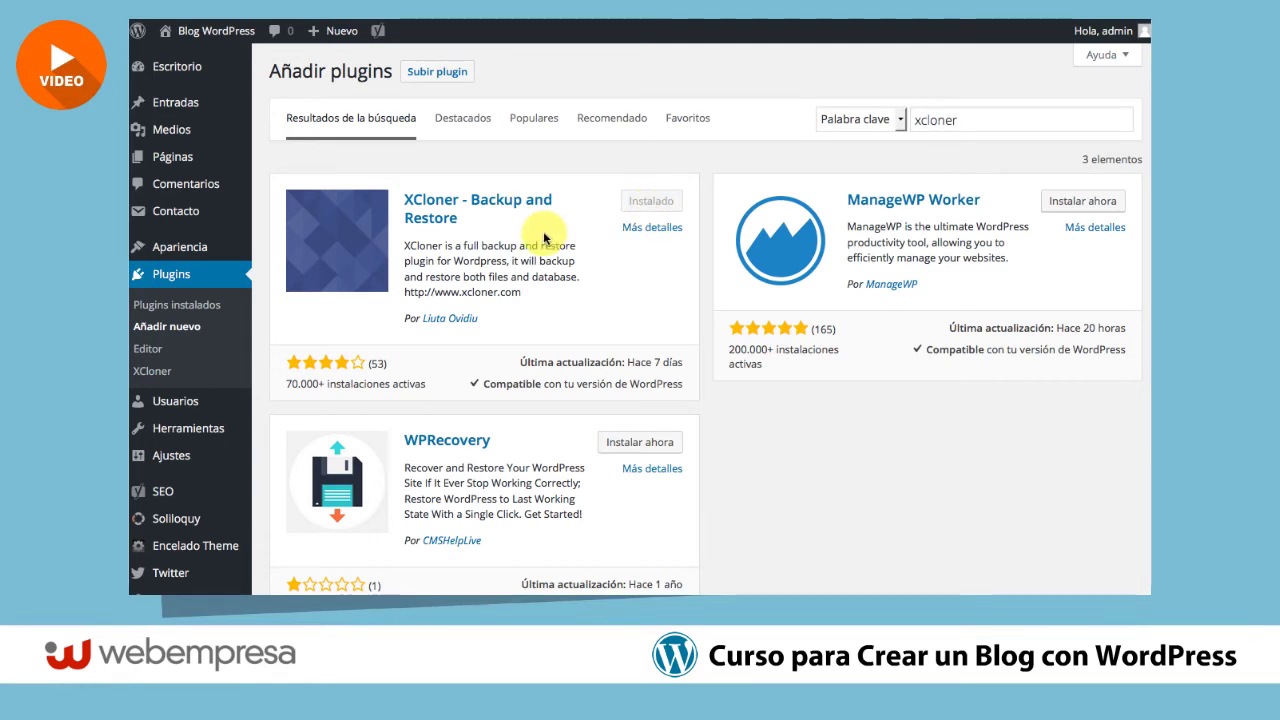
Search the plugins for "backup" and look through the available backup plugins.
double_click(916, 120)
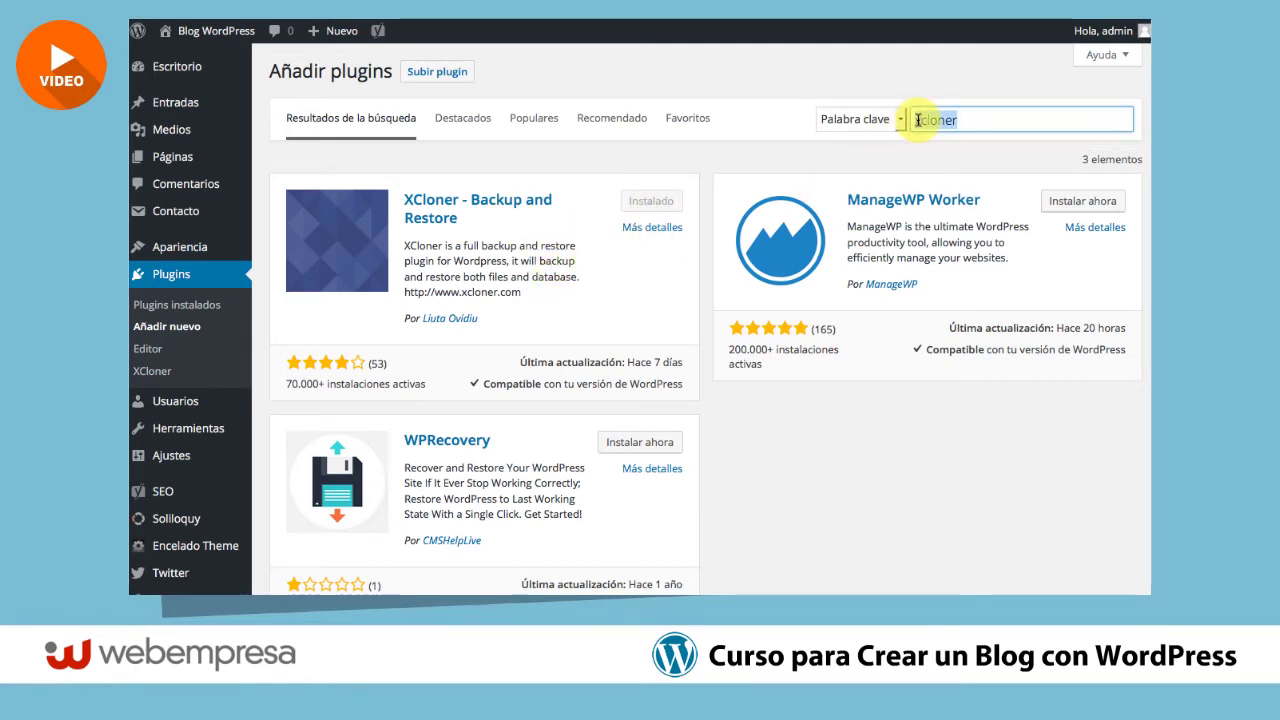
type("backu")
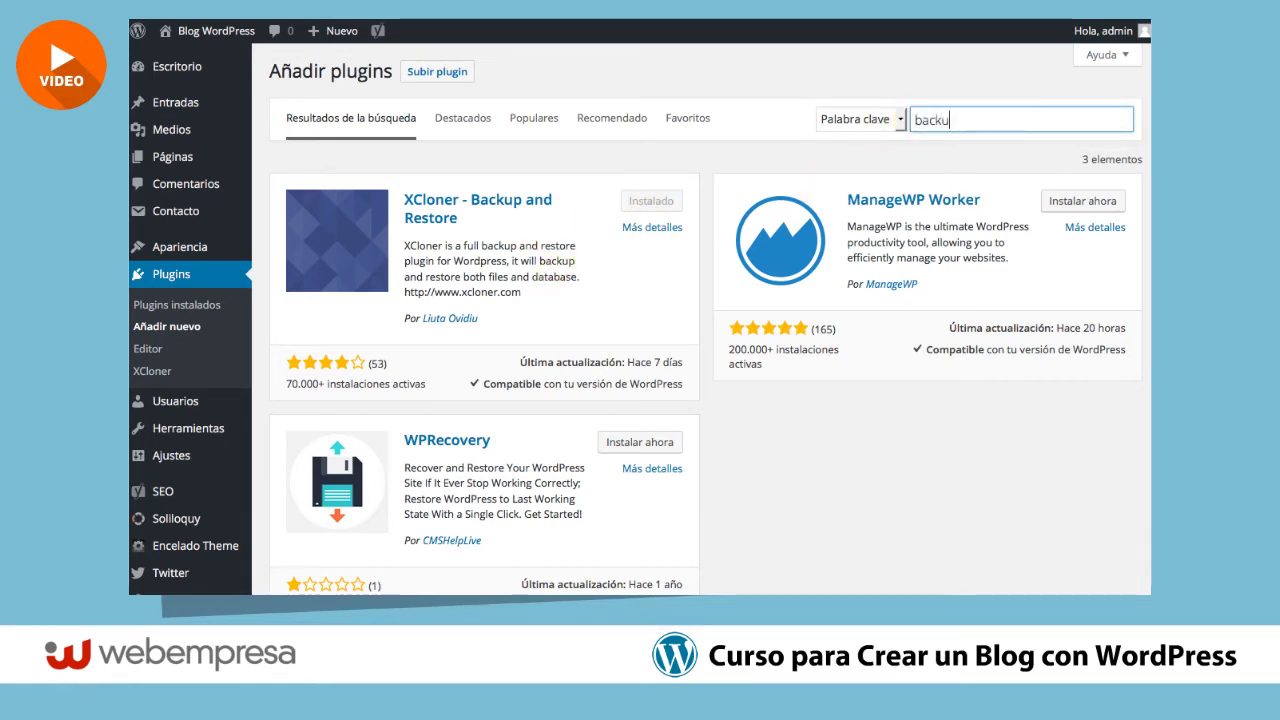
type("p")
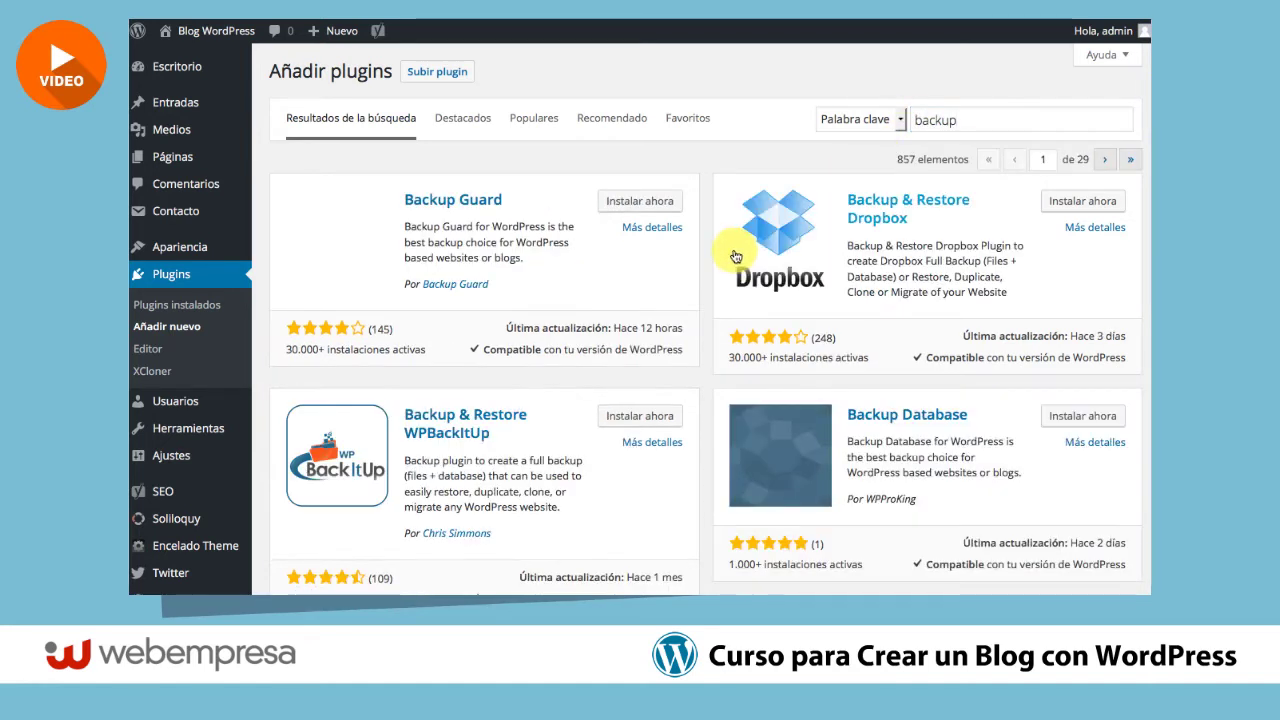
scroll(735, 262, "down", 5)
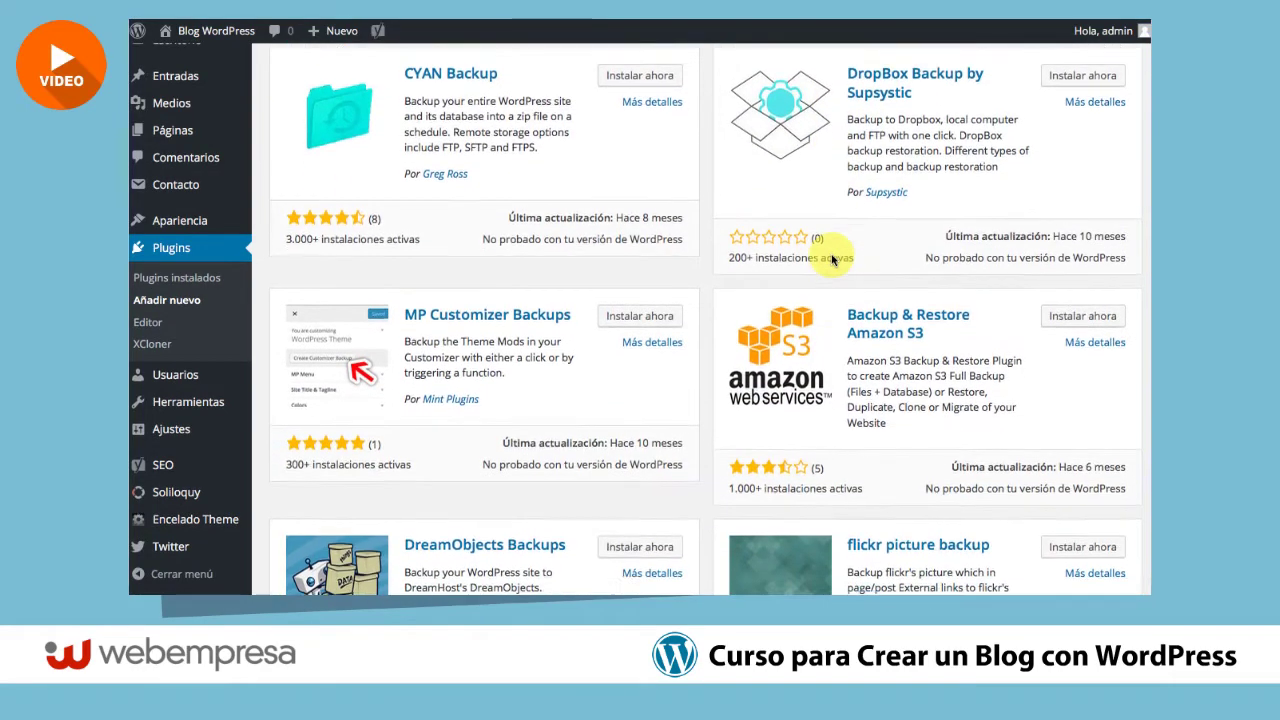
scroll(832, 260, "down", 3)
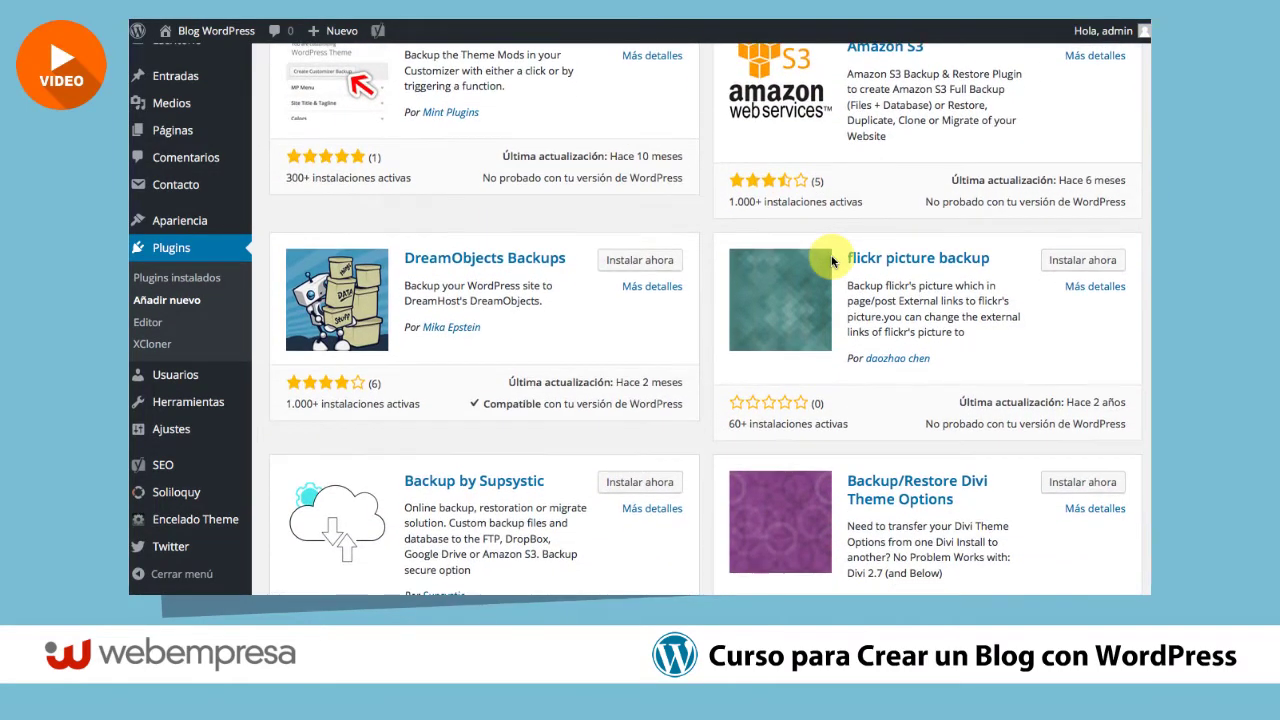
scroll(832, 262, "down", 5)
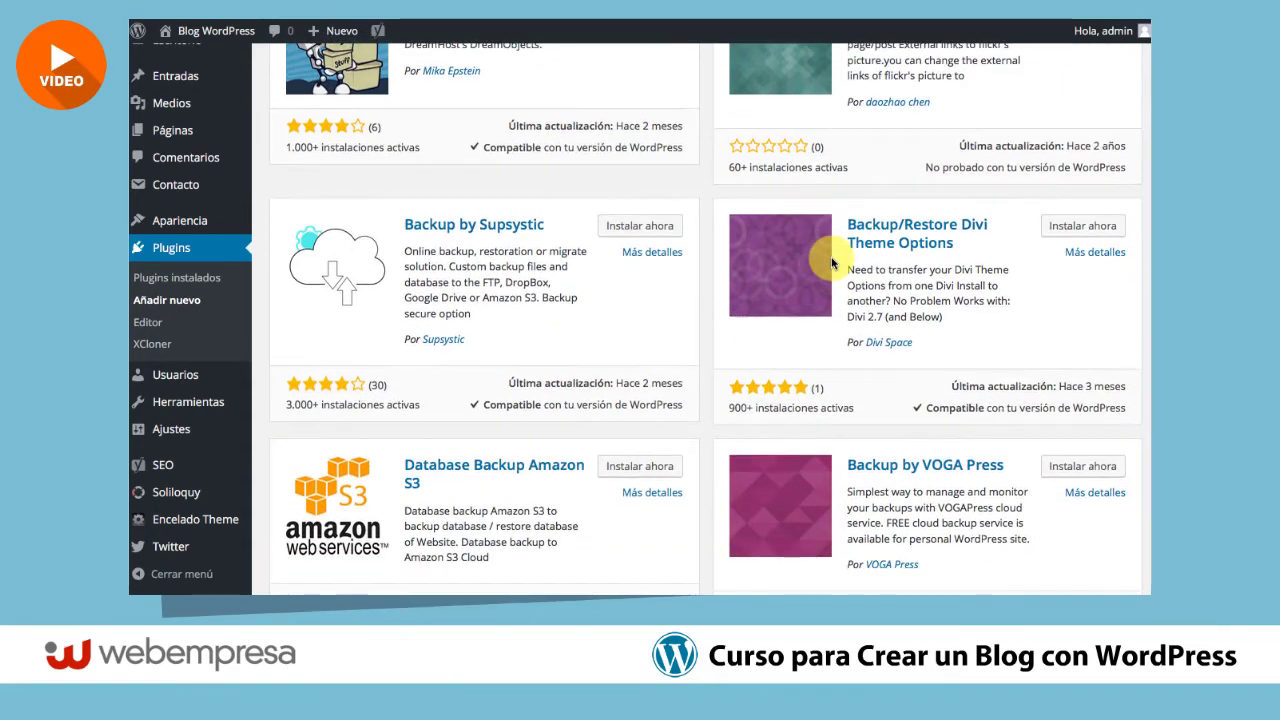
scroll(832, 262, "up", 15)
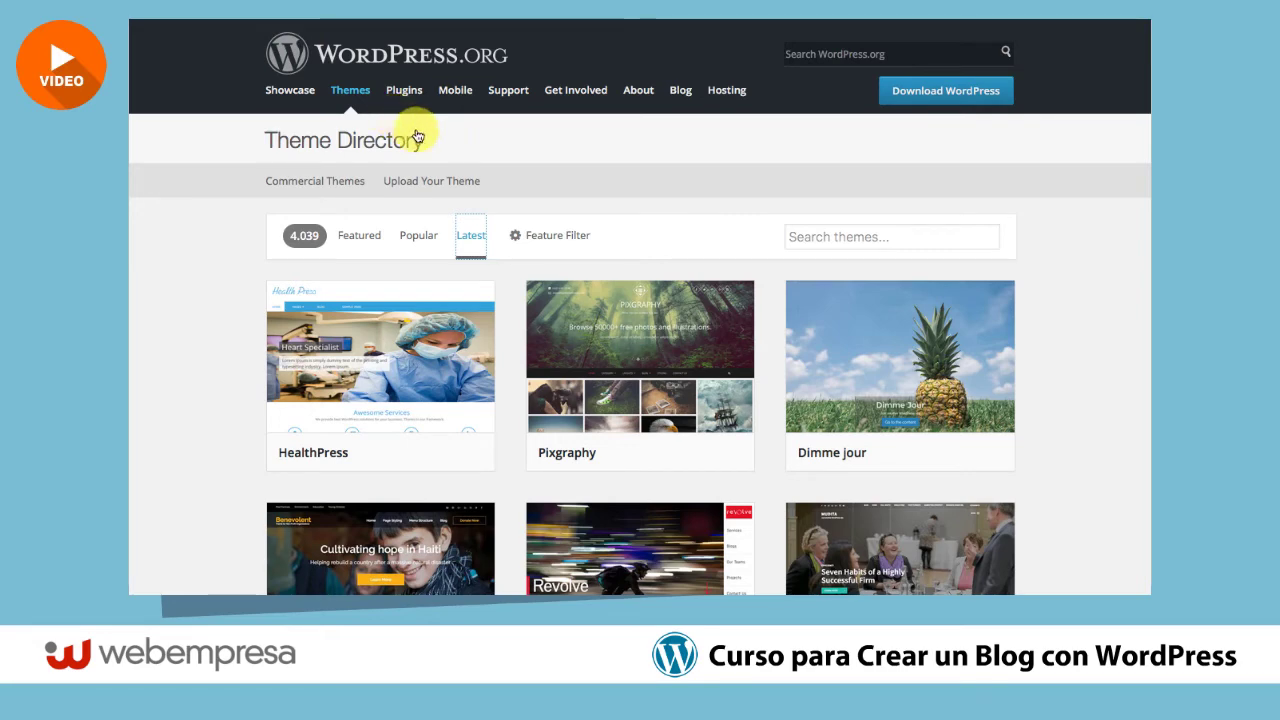
Browse the latest themes in the WordPress.org Theme Directory.
scroll(560, 180, "down", 2)
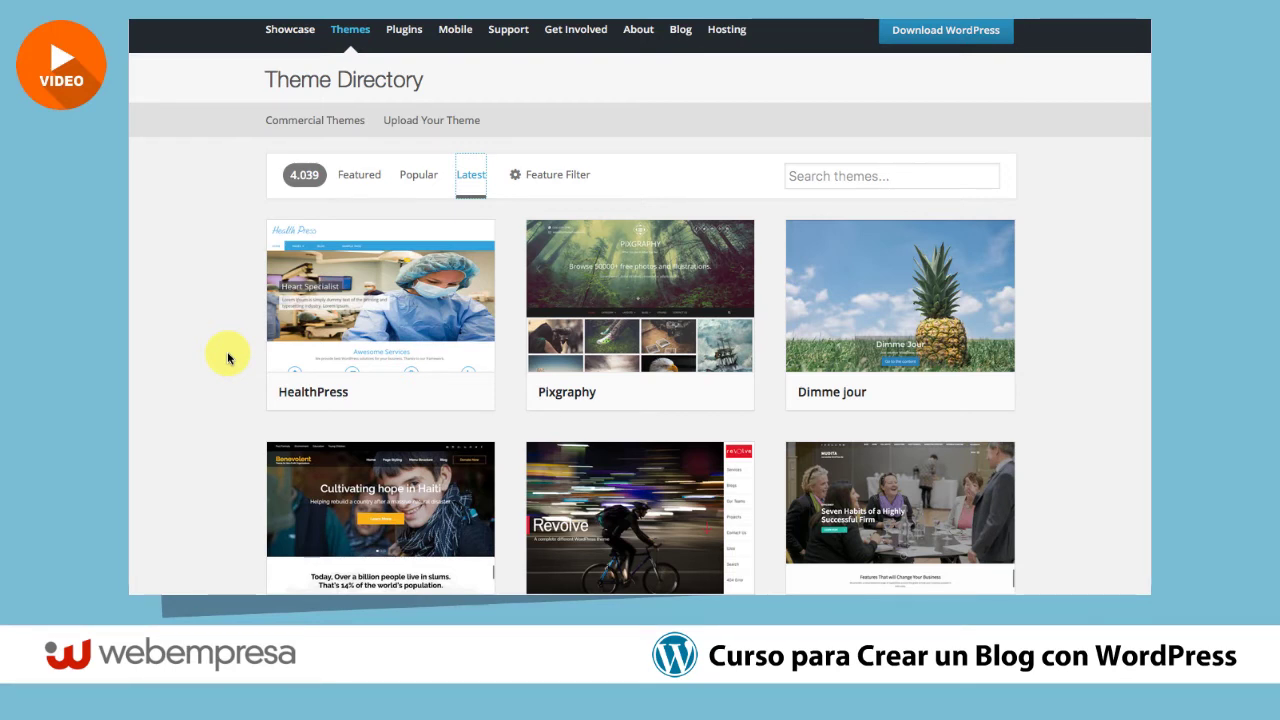
scroll(228, 358, "down", 2)
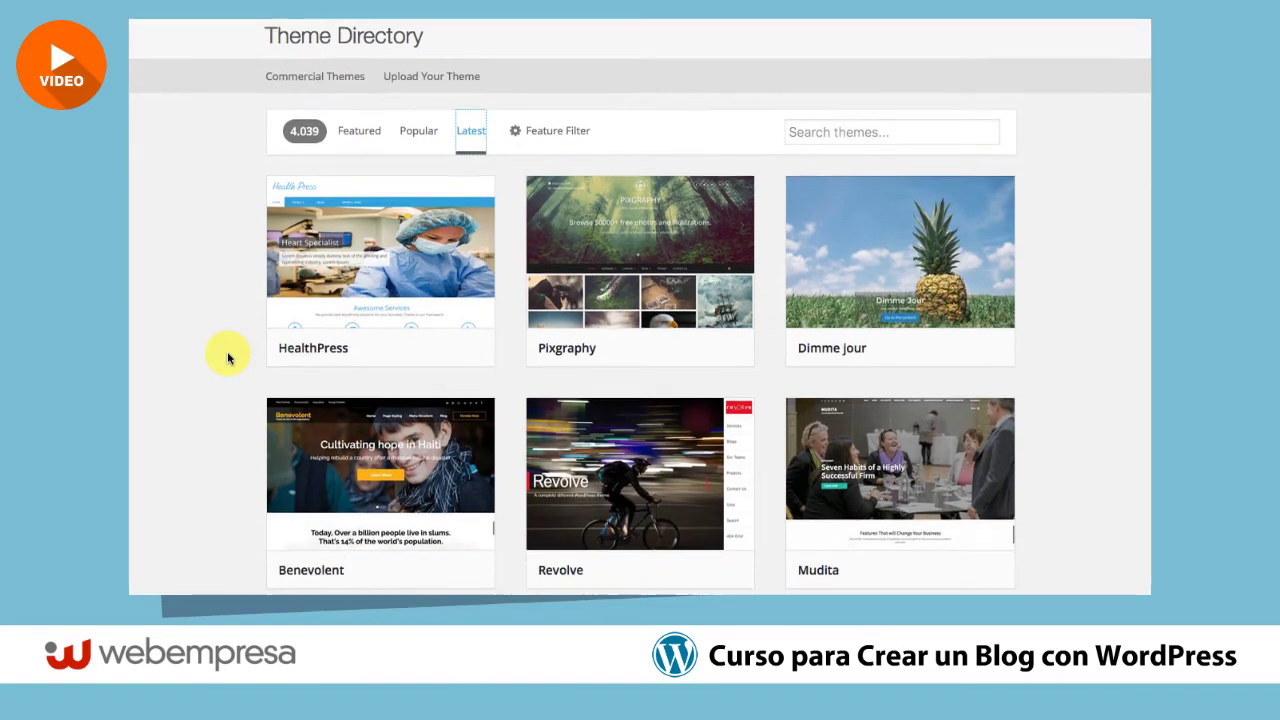
scroll(228, 358, "down", 8)
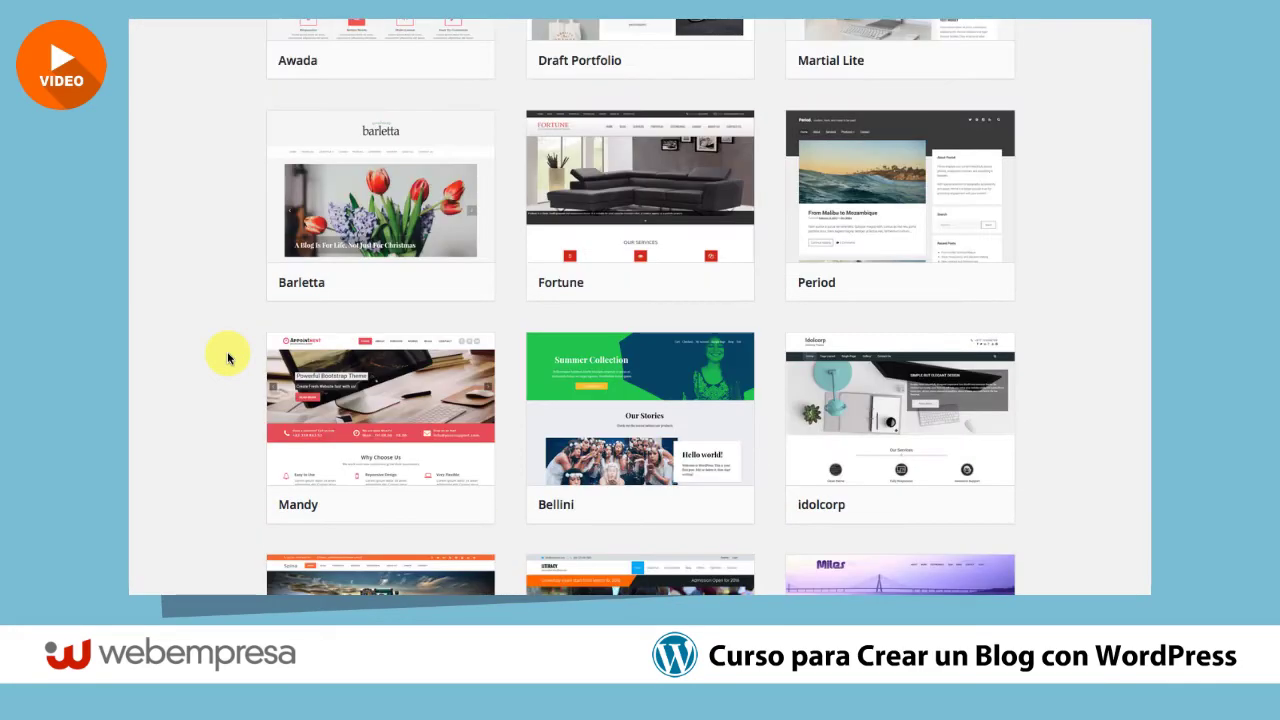
scroll(228, 358, "down", 5)
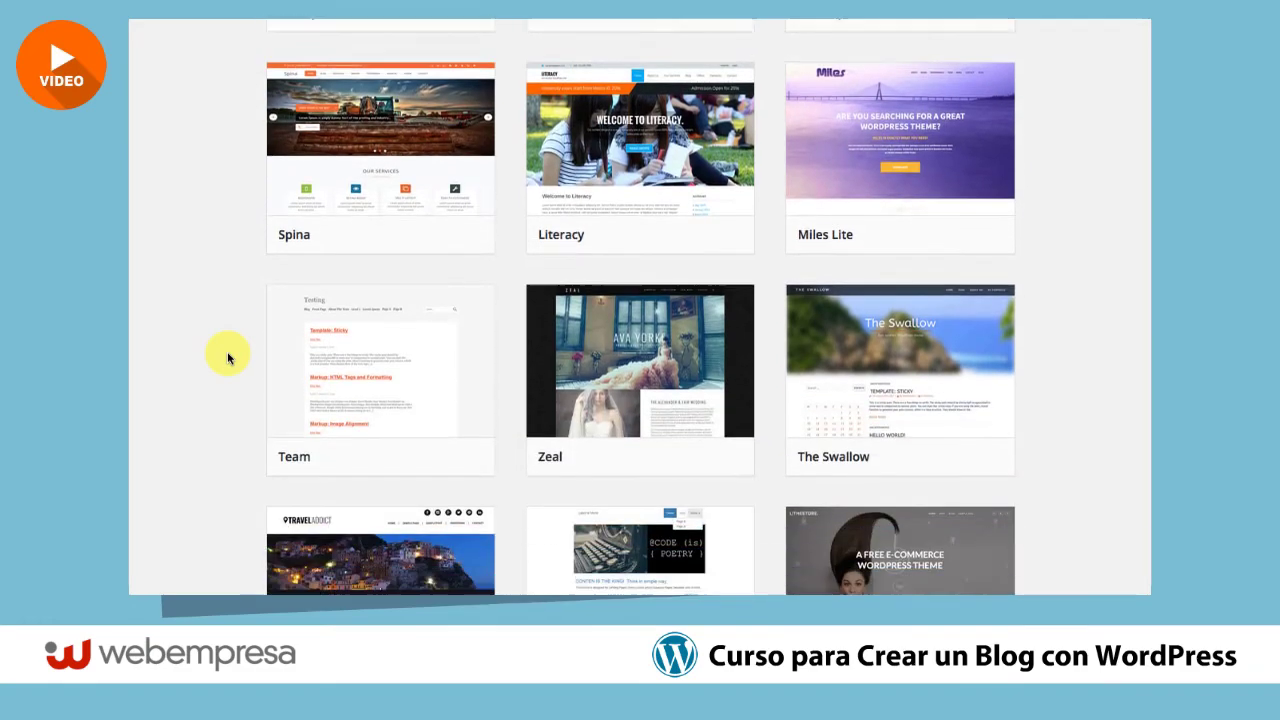
scroll(228, 358, "down", 5)
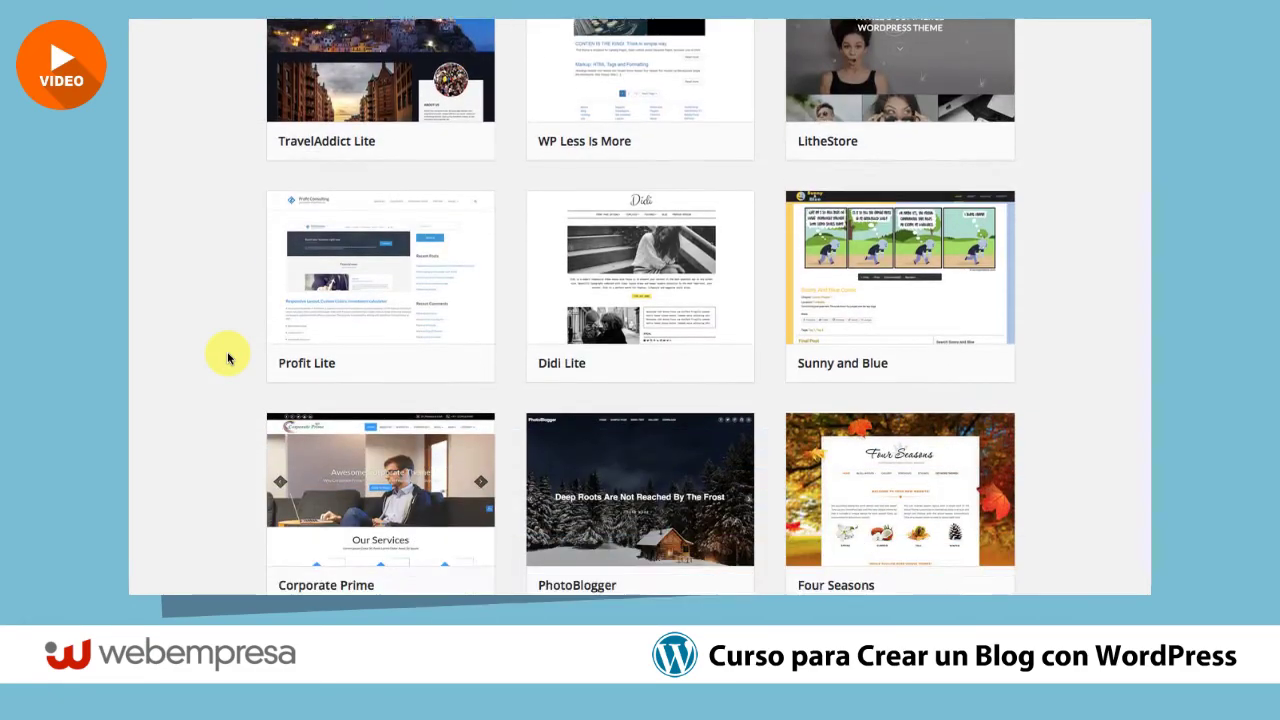
scroll(228, 358, "down", 3)
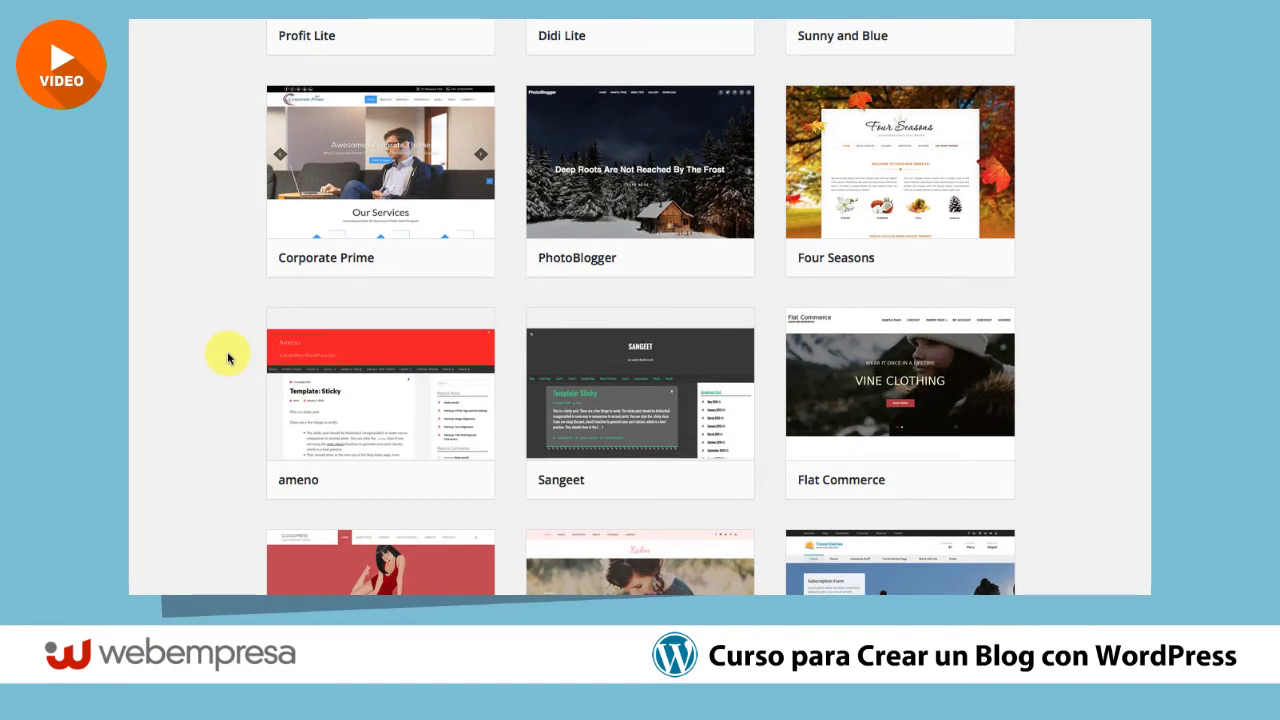
scroll(228, 358, "up", 12)
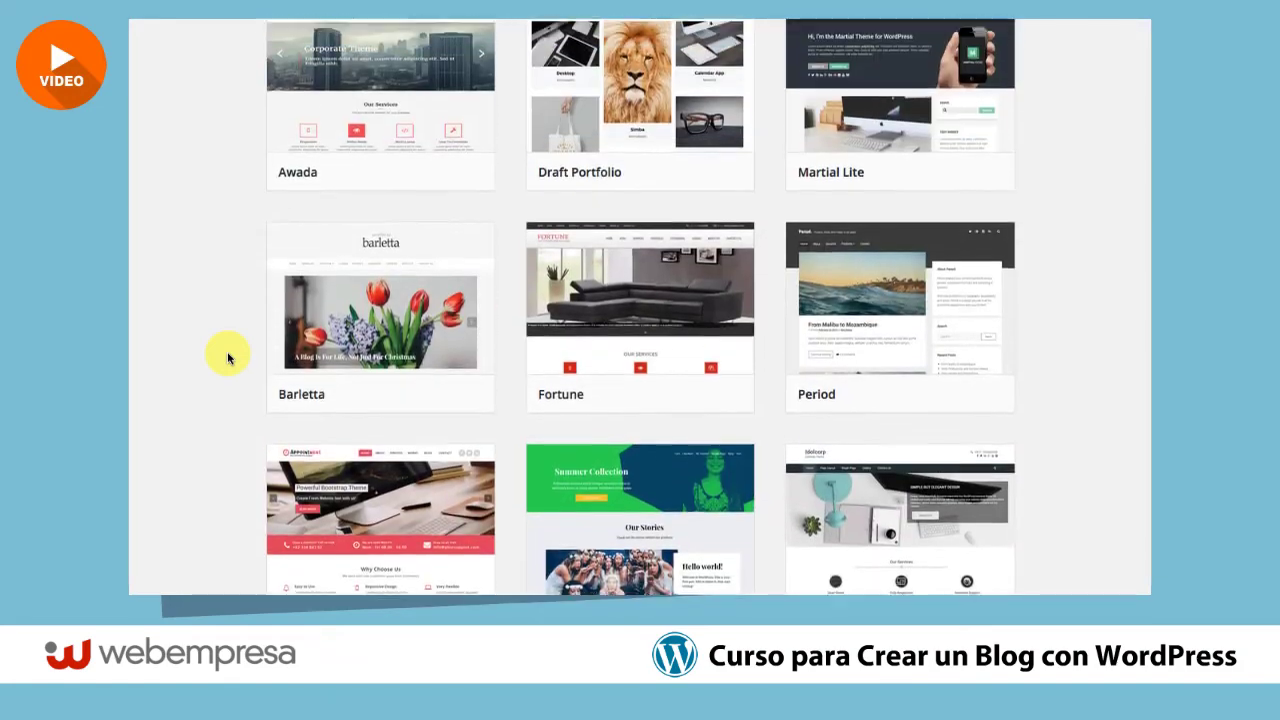
scroll(228, 358, "up", 4)
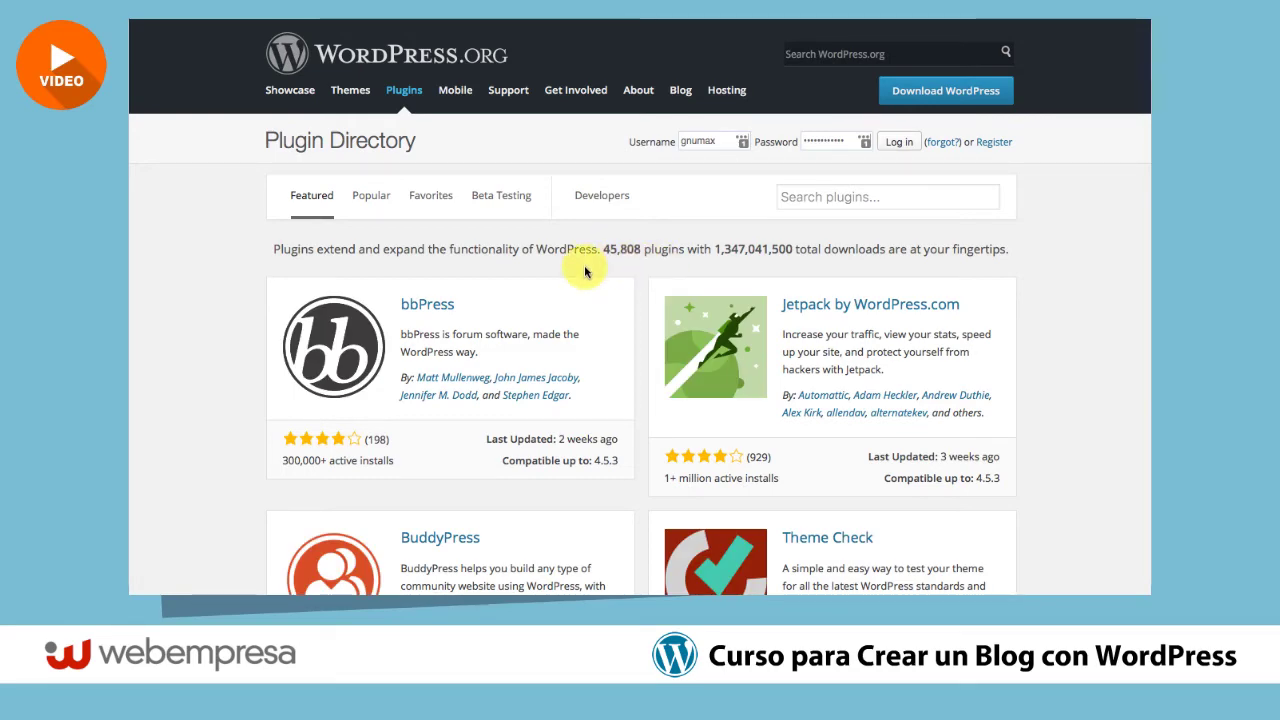
Browse the featured plugins in the WordPress.org Plugin Directory.
scroll(586, 265, "down", 3)
scroll(586, 270, "down", 5)
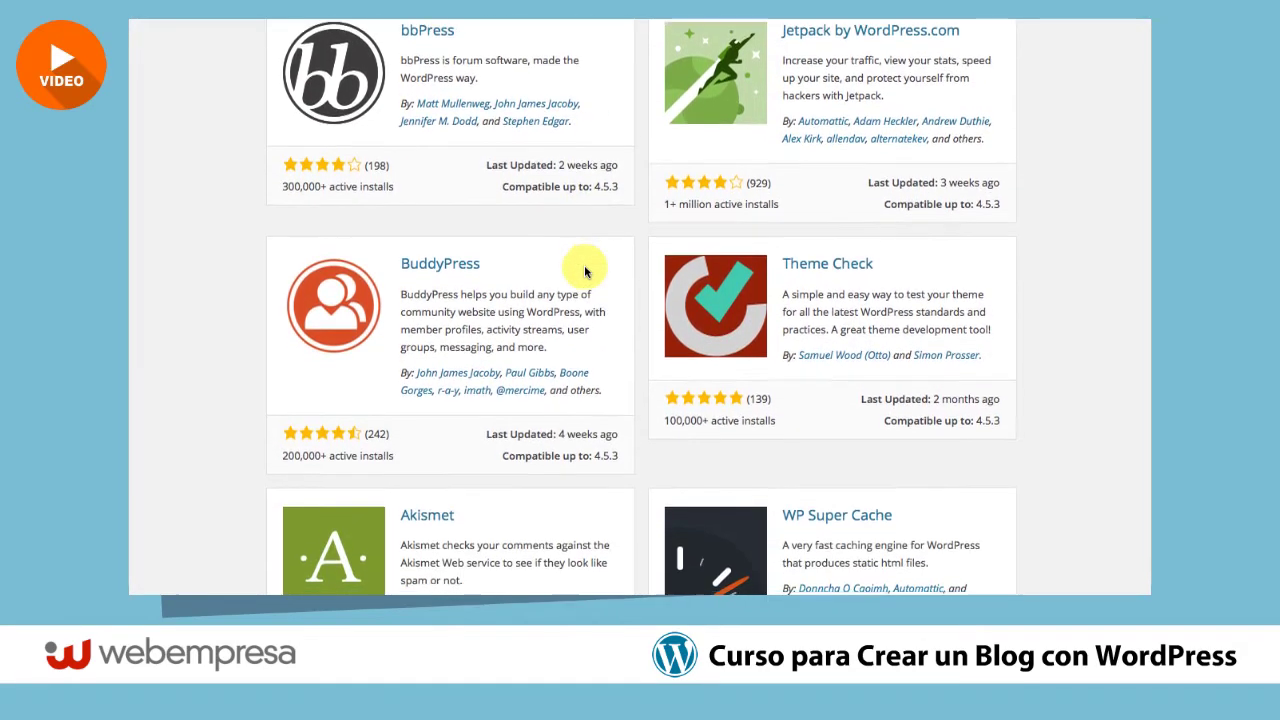
scroll(586, 272, "up", 8)
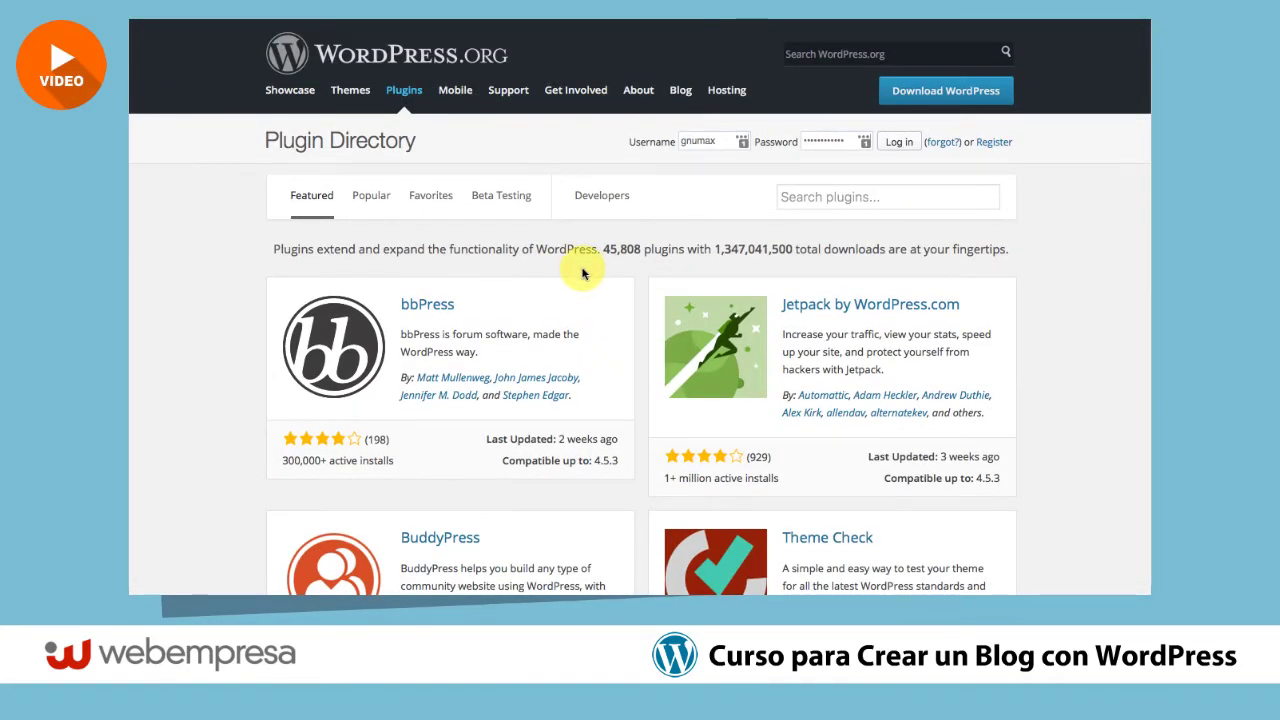
scroll(583, 274, "down", 1)
scroll(581, 274, "down", 2)
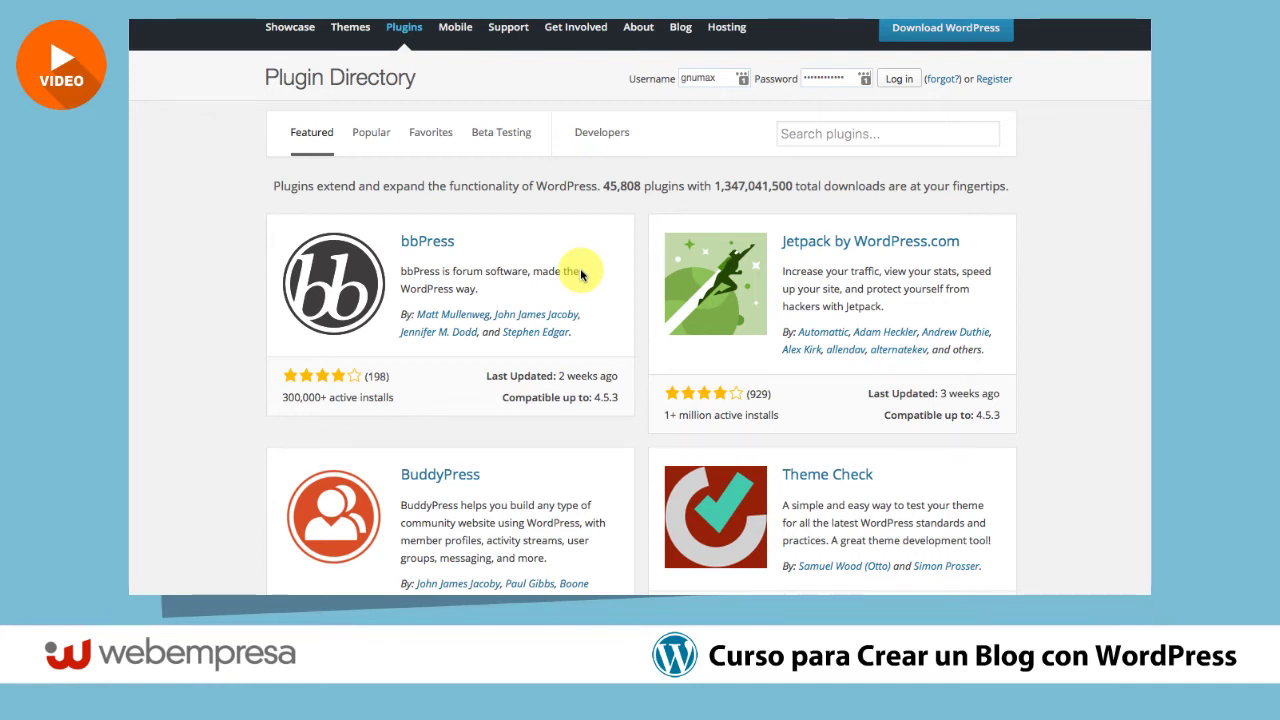
scroll(581, 275, "up", 1)
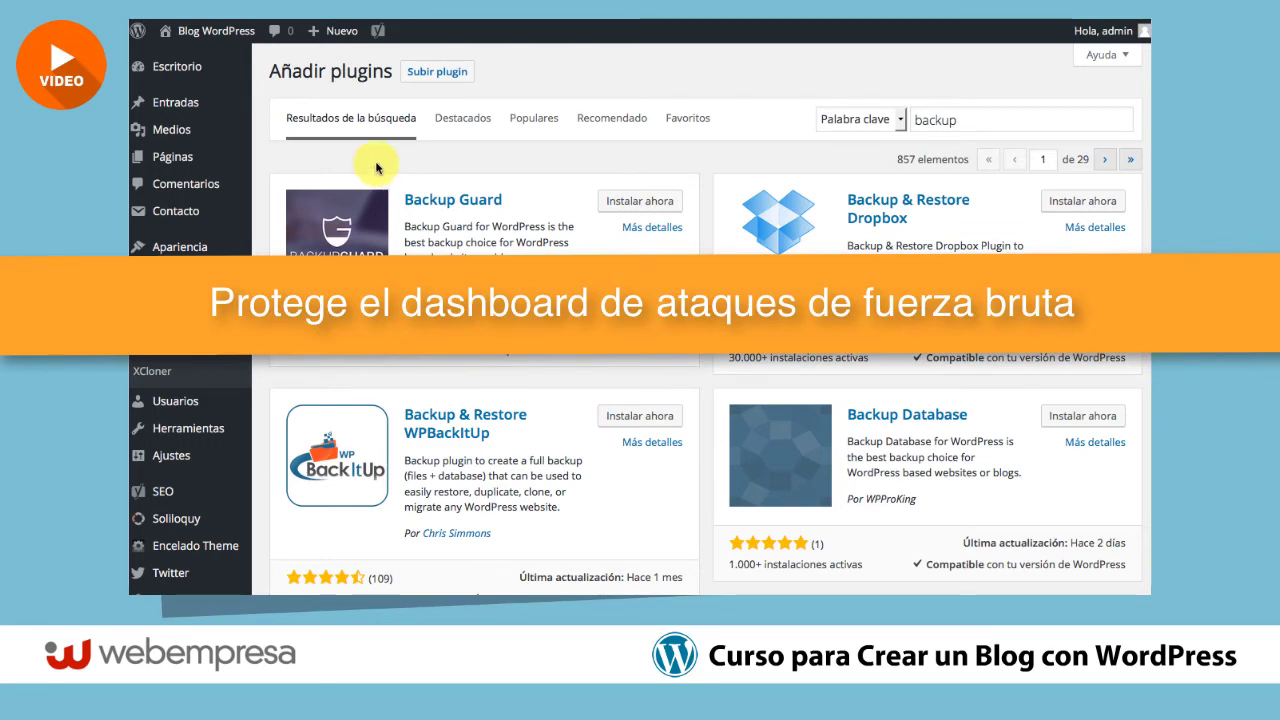
mouse_move(180, 66)
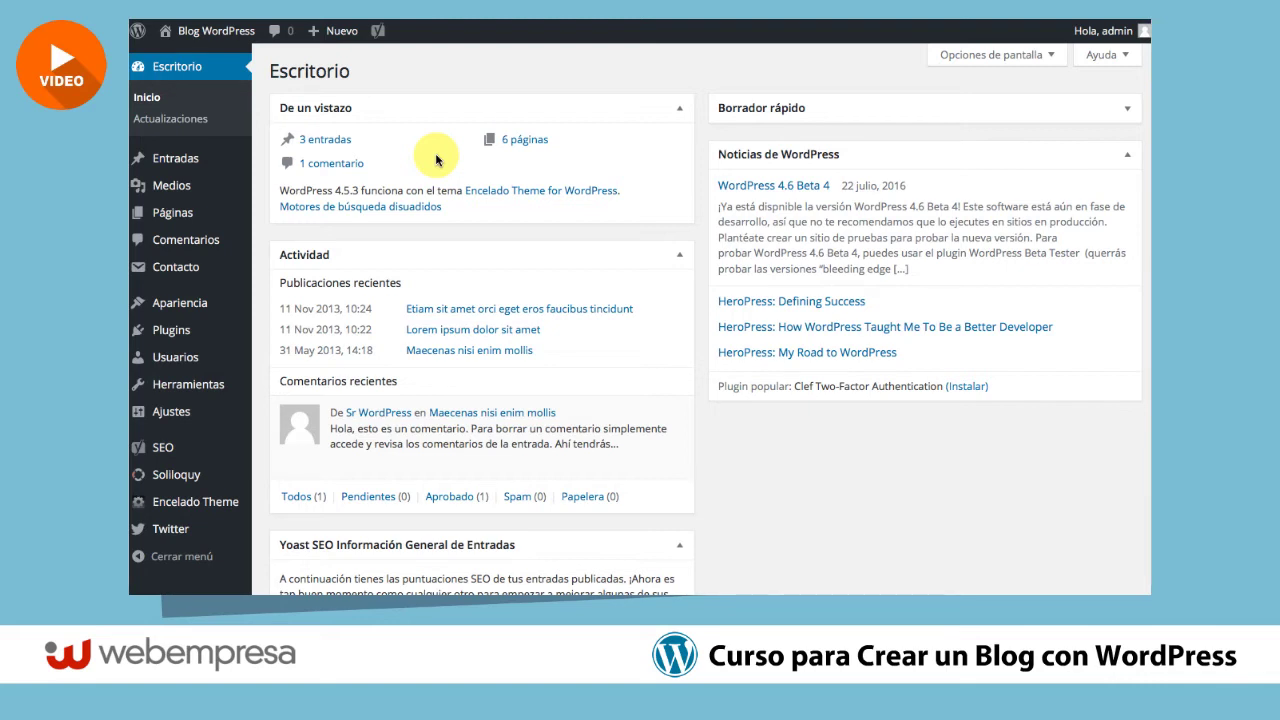
mouse_move(347, 400)
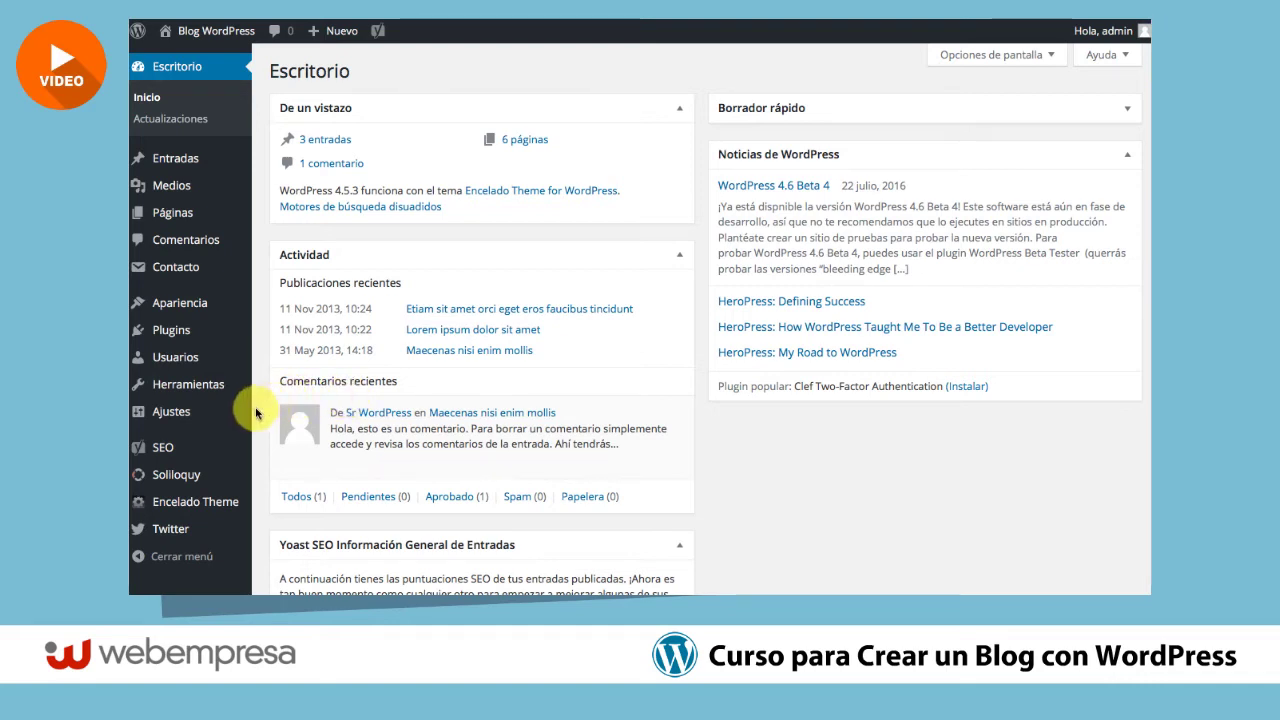
mouse_move(218, 417)
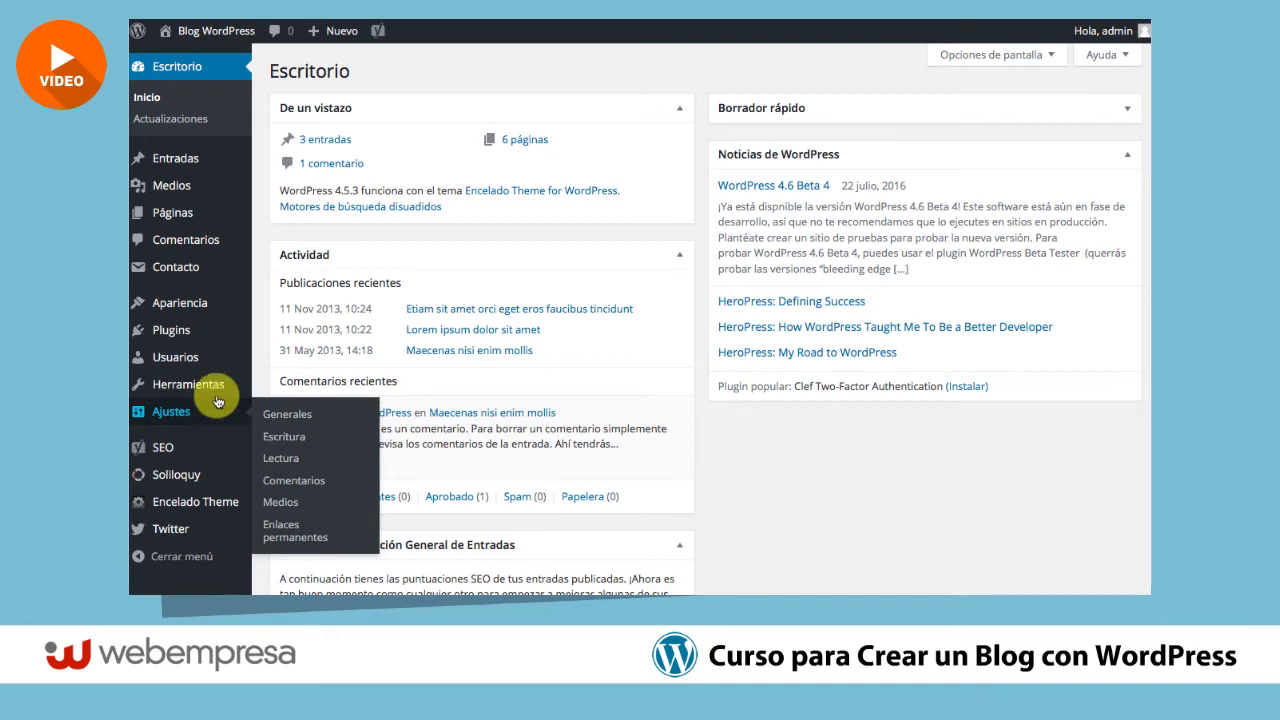
mouse_move(198, 336)
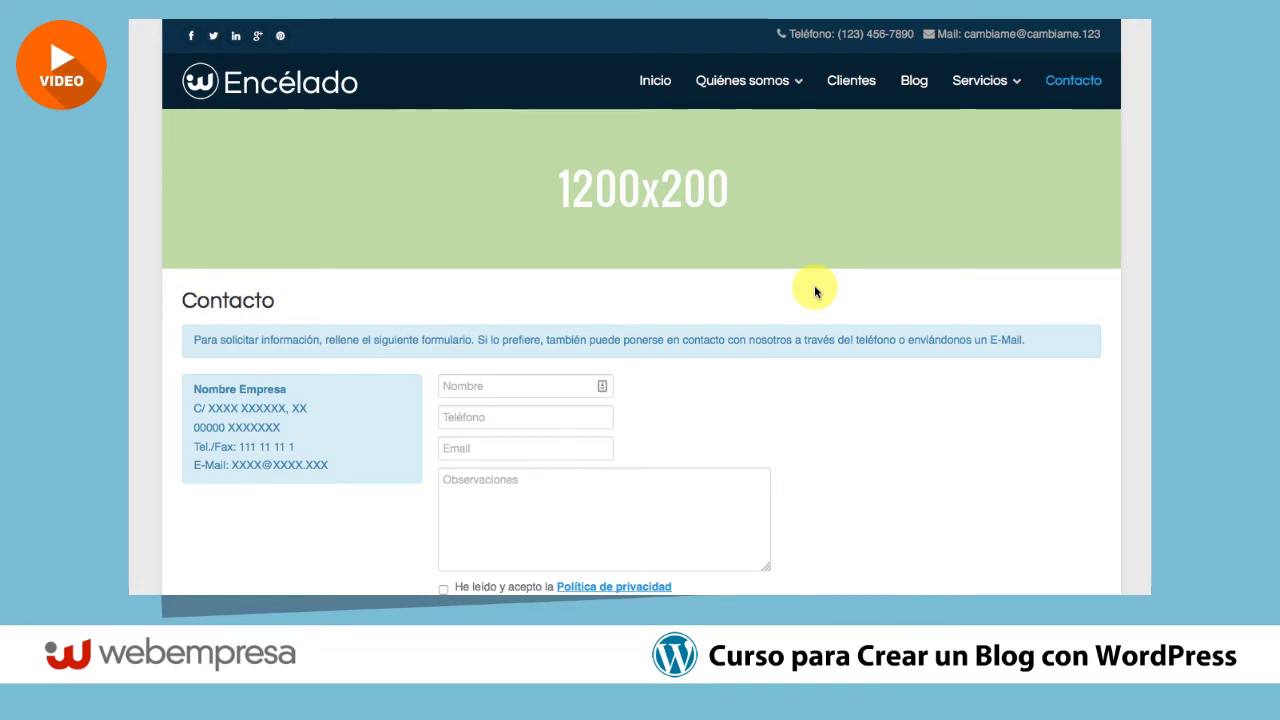
Look over the form on the site's Contacto page and the reCAPTCHA setup instructions for wpseguro.com.
scroll(810, 290, "down", 2)
scroll(471, 349, "down", 5)
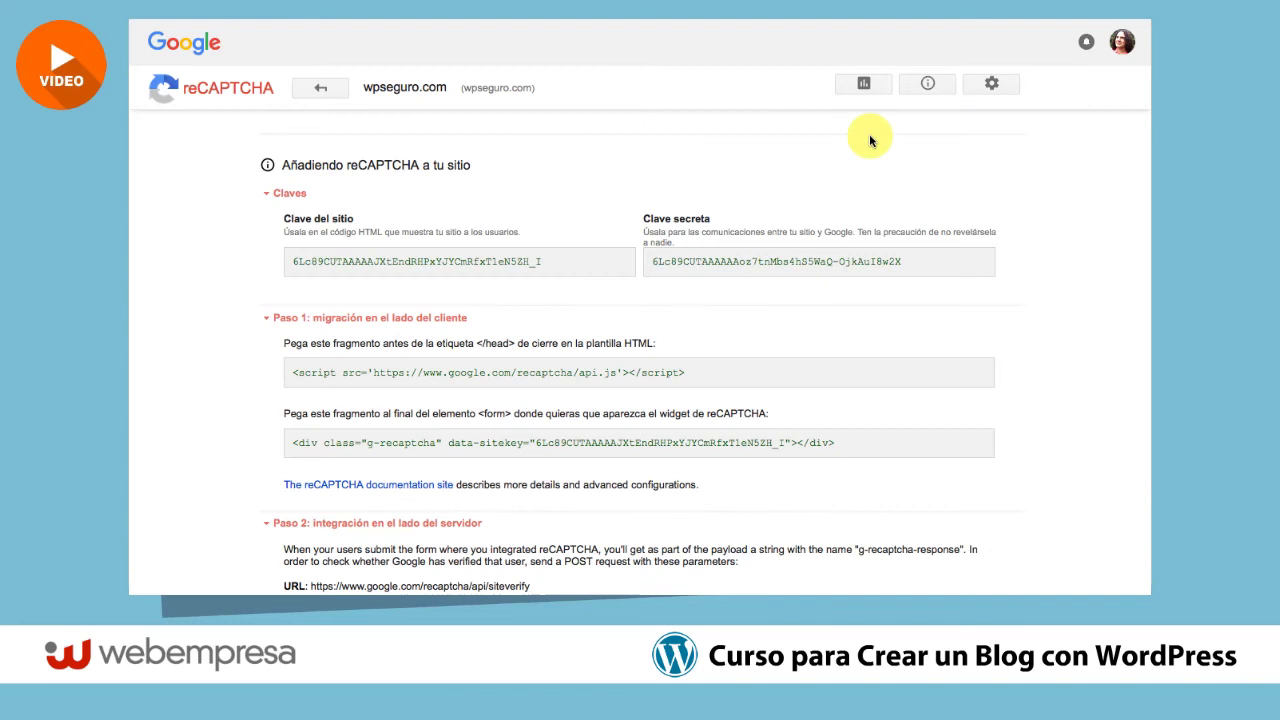
scroll(846, 177, "up", 1)
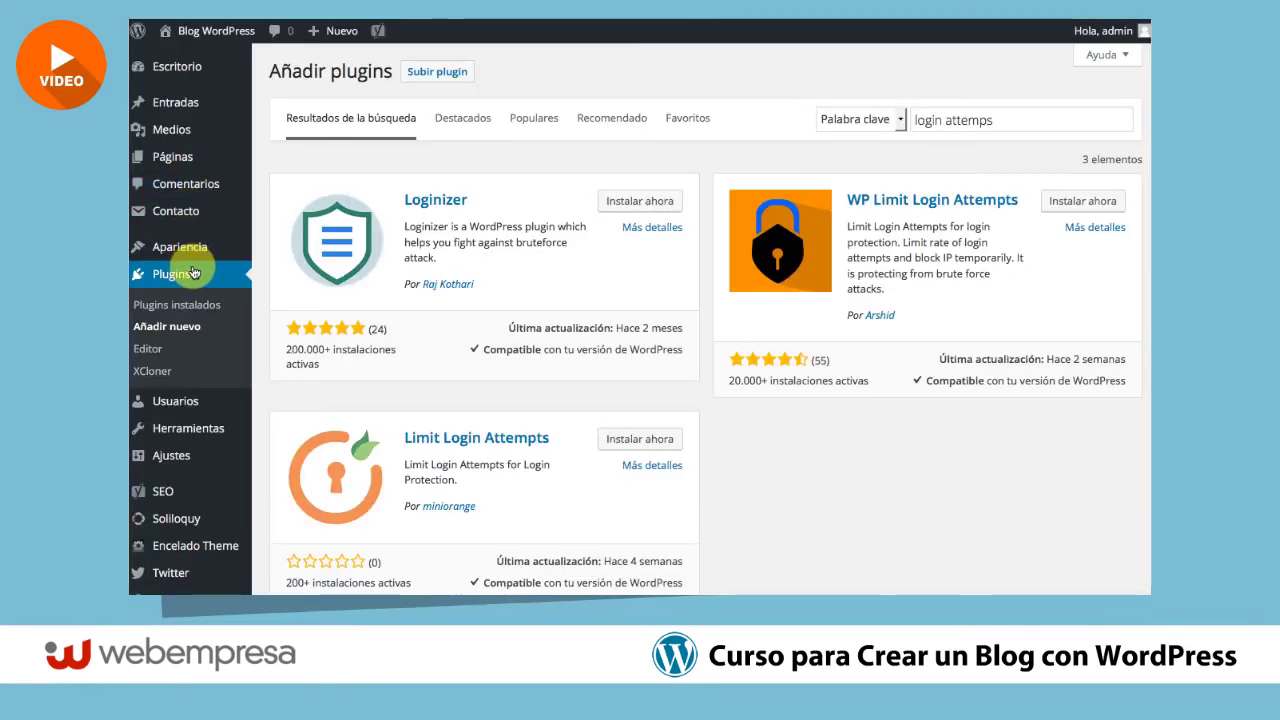
Open the google.com/recaptcha site linked from the contact form integration page and try its "I'm not a robot" check.
mouse_move(189, 207)
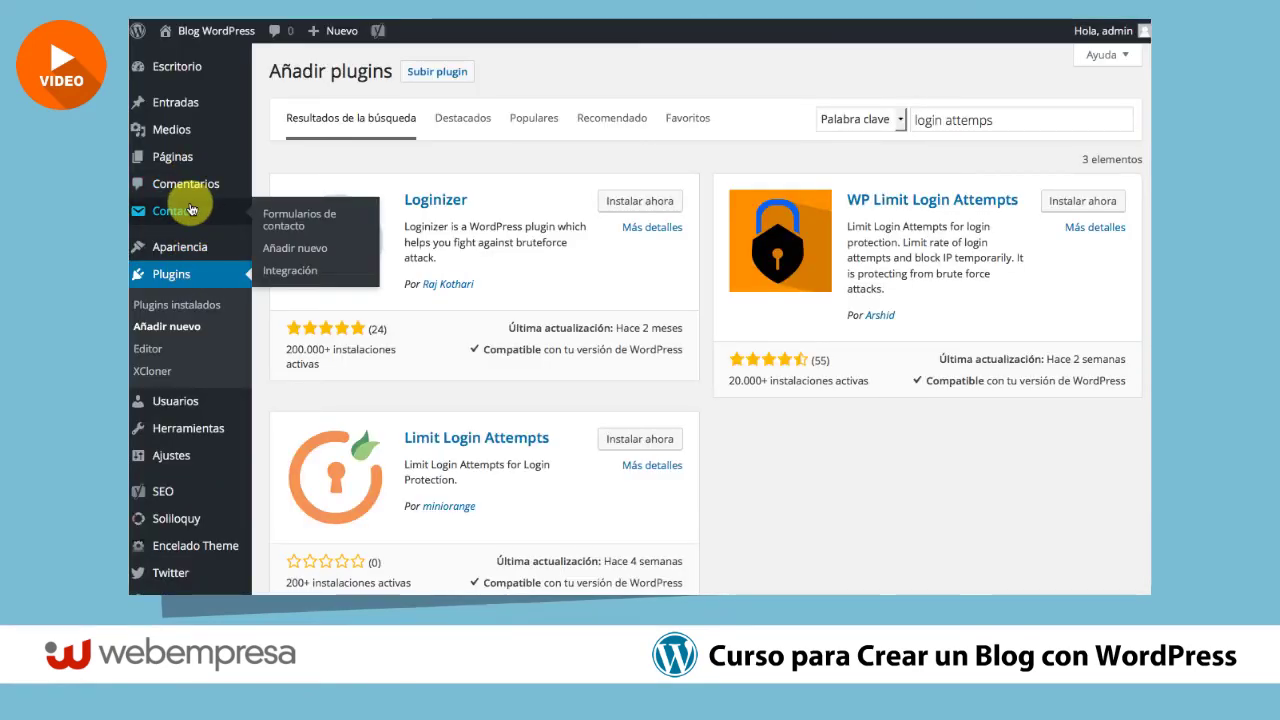
left_click(288, 271)
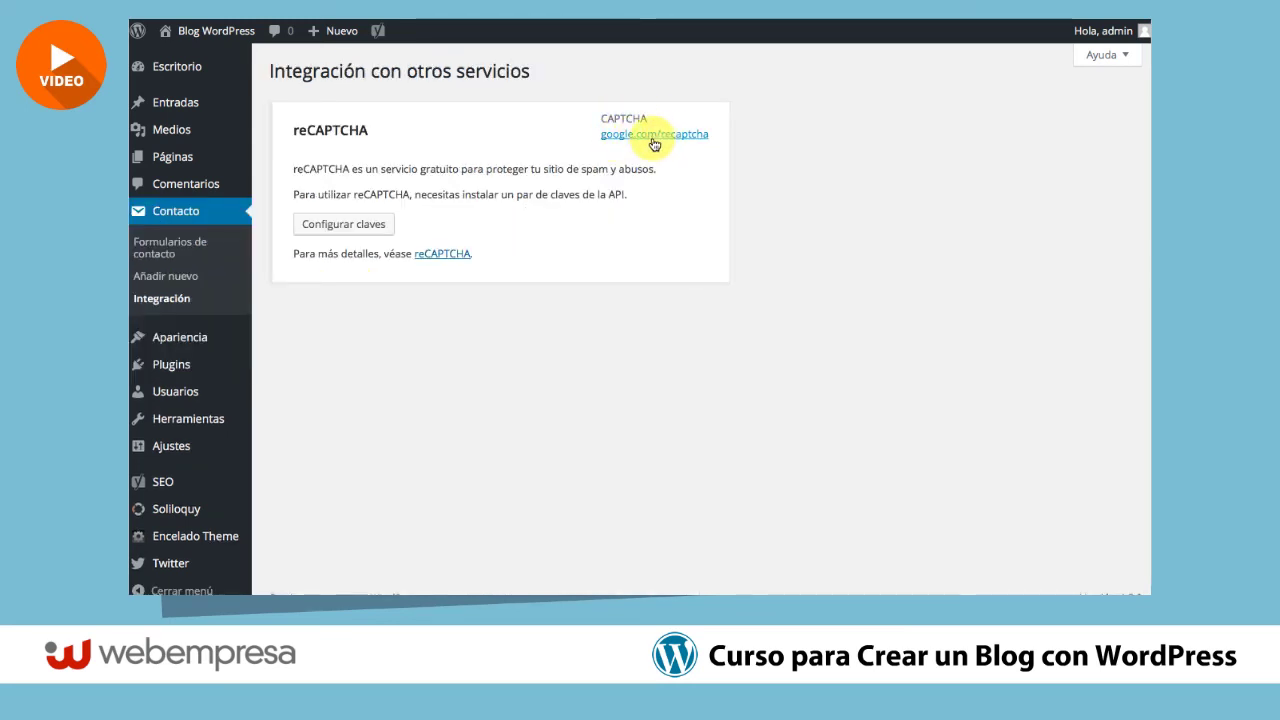
right_click(662, 135)
key("Escape")
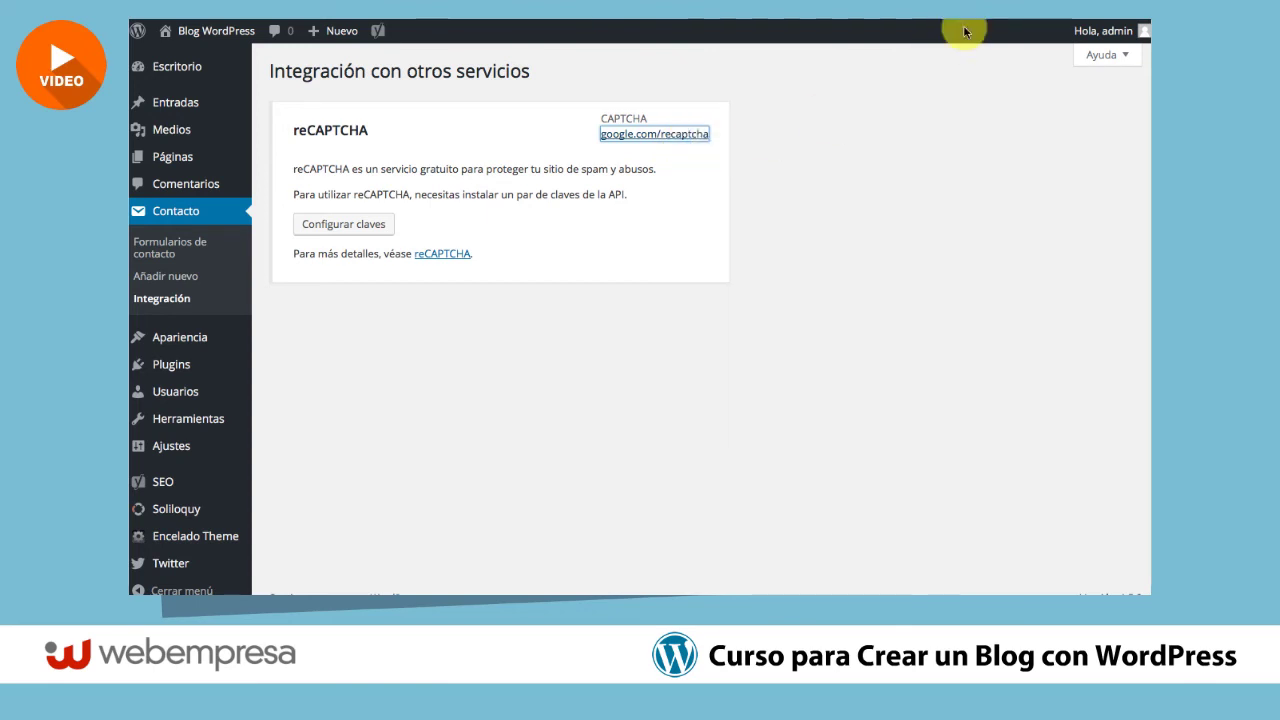
left_click(962, 12)
left_click(698, 384)
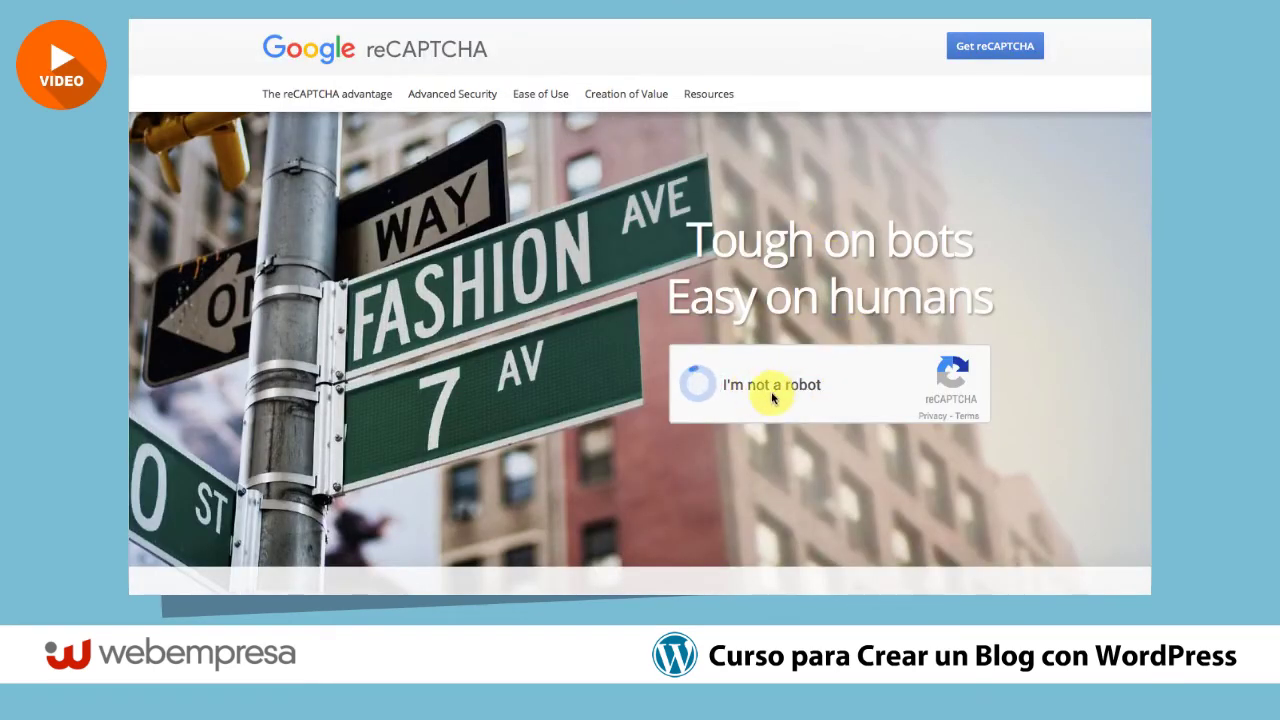
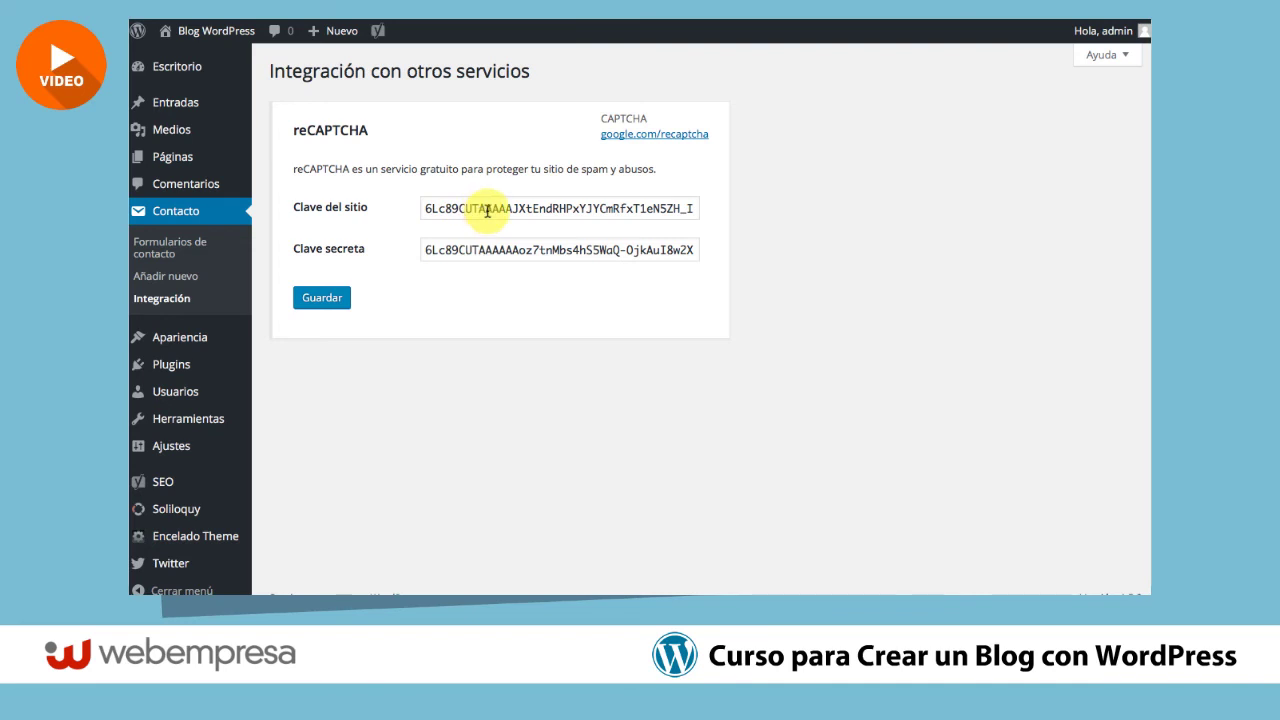
Save the reCAPTCHA site key and secret key in the integration settings, and open "Formulario de contacto 1" for editing.
left_click(336, 299)
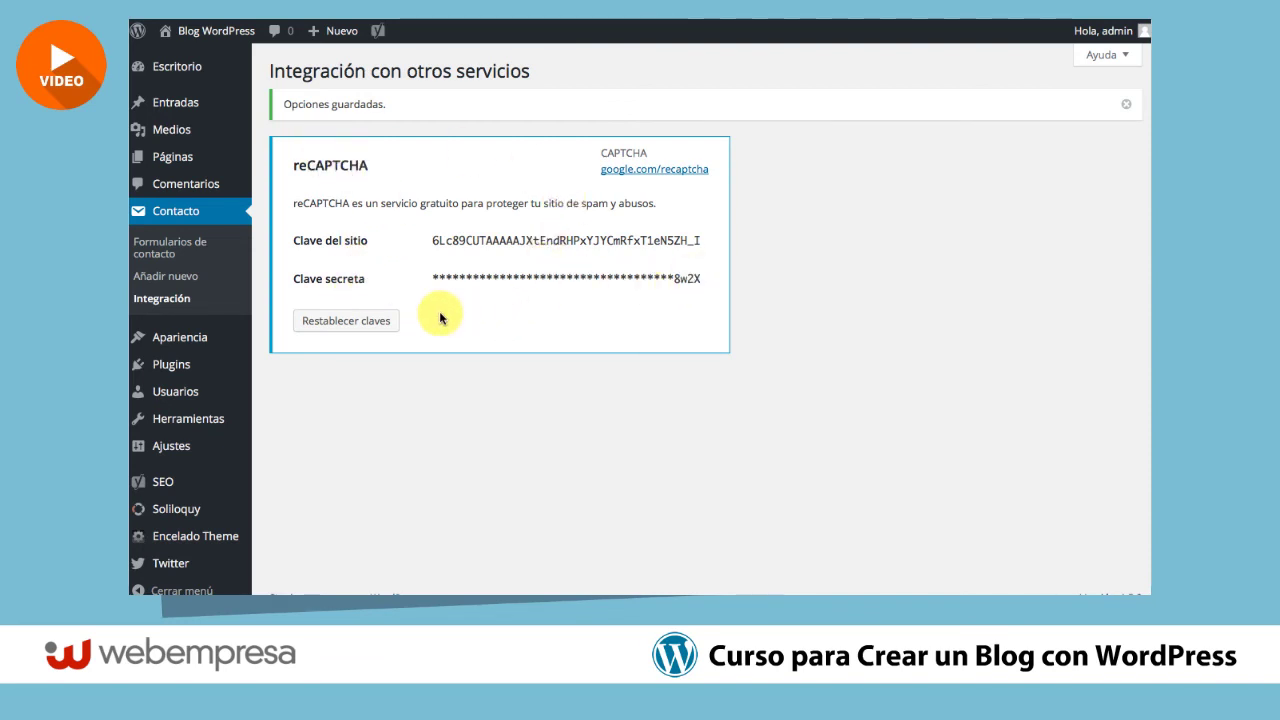
left_click(170, 251)
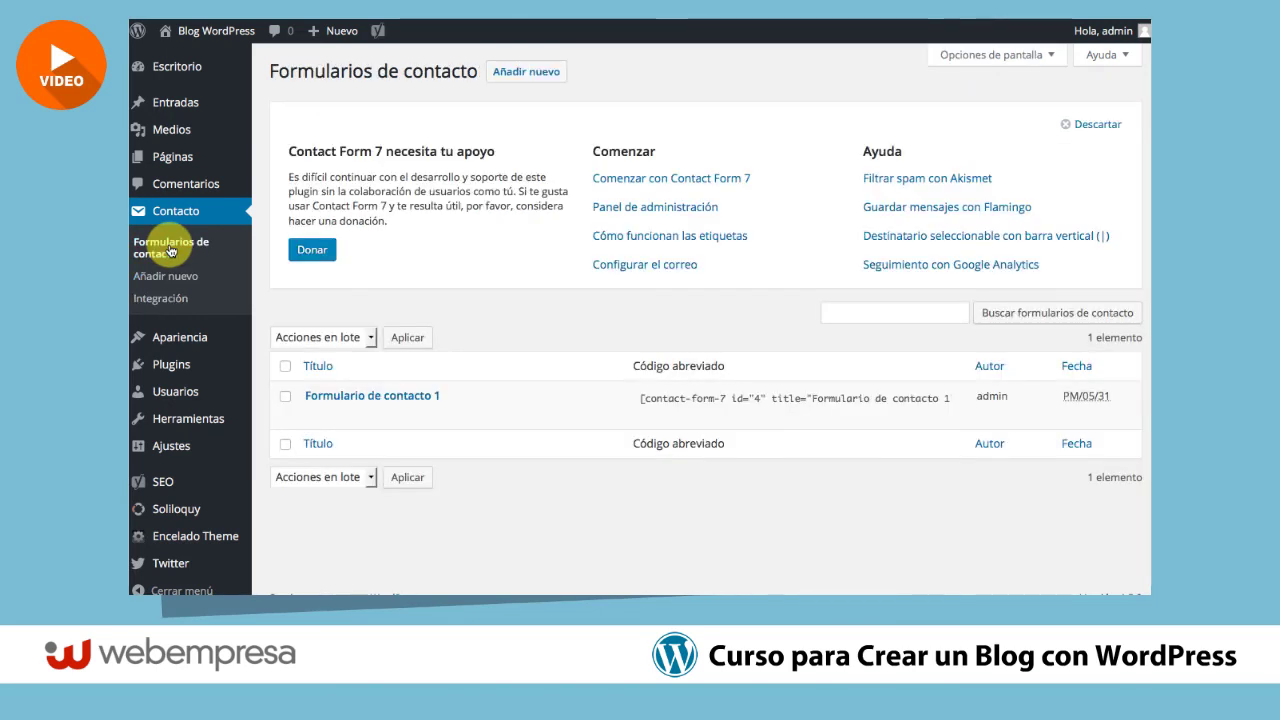
left_click(319, 414)
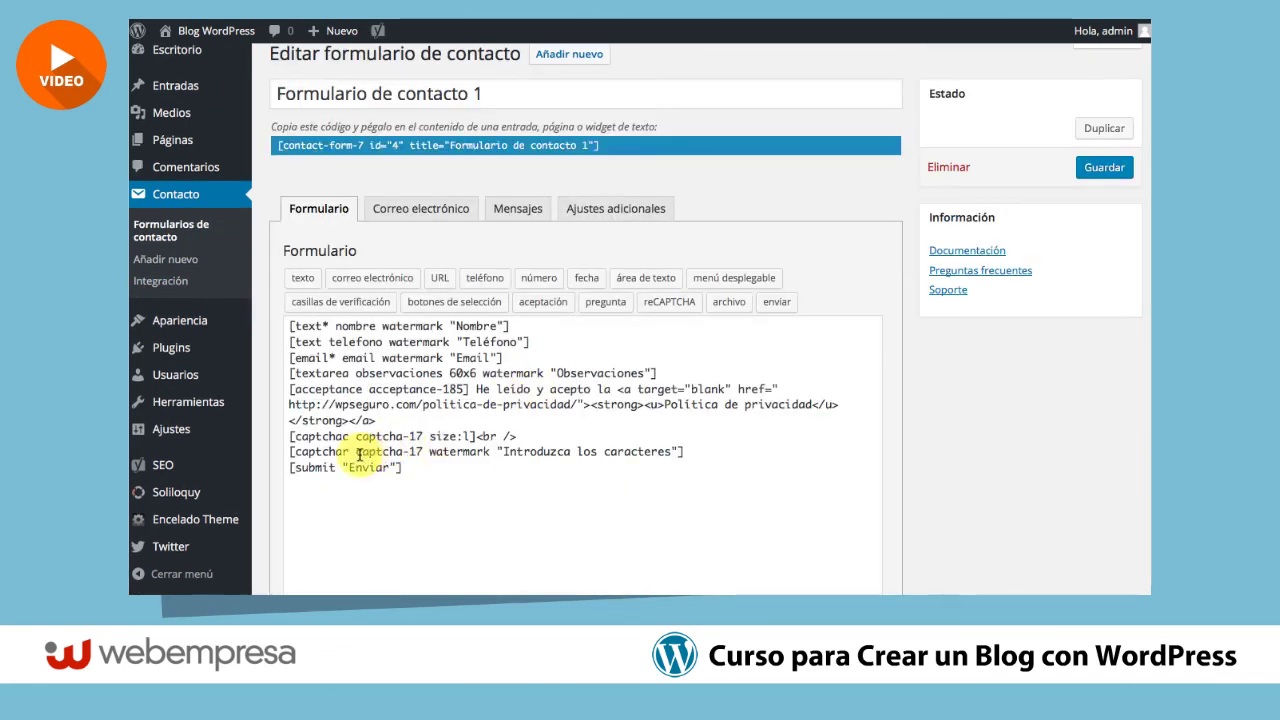
Delete the two old captcha lines, captchac and captchar captcha-17, from the contact form's template.
left_click_drag(290, 436, 684, 452)
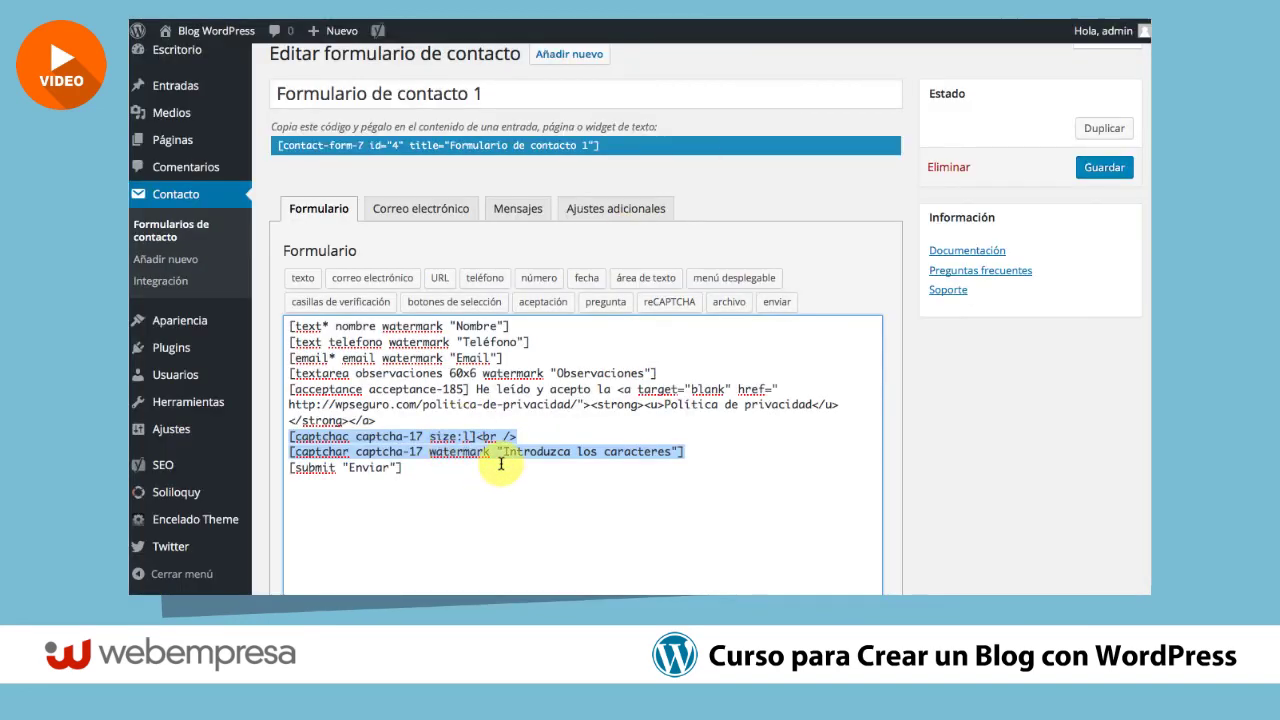
left_click(308, 440)
triple_click(308, 440)
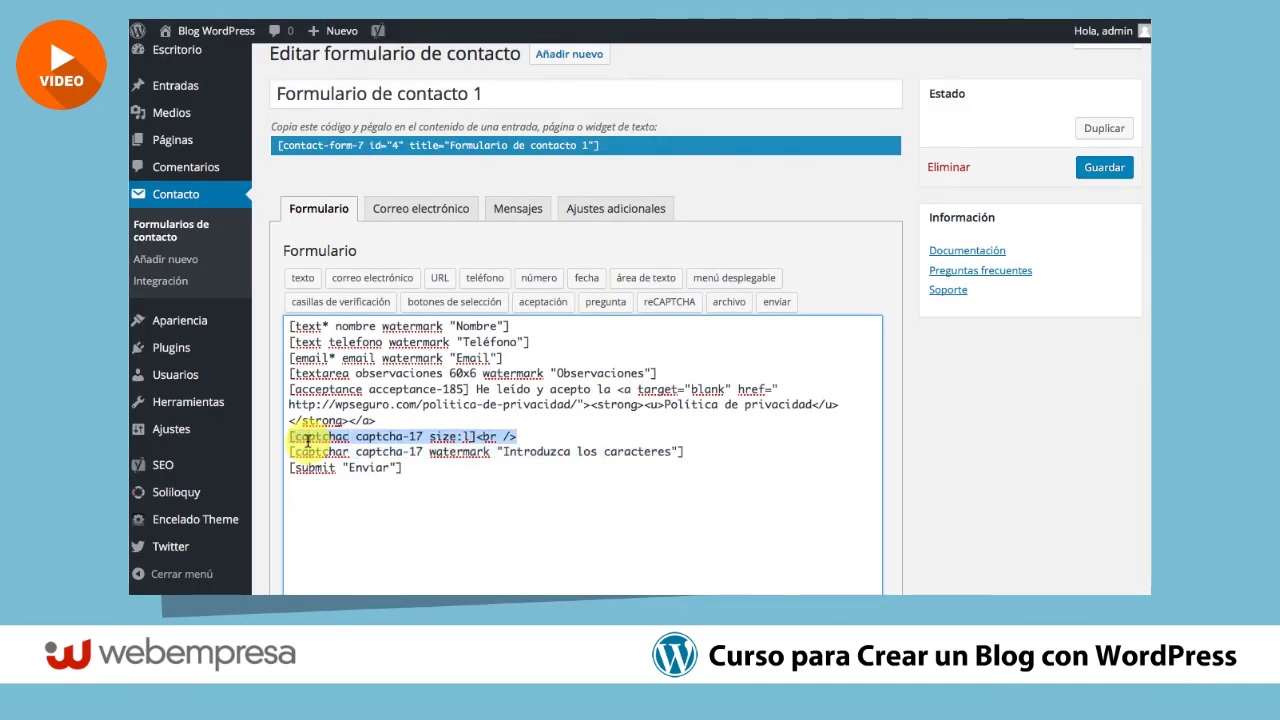
triple_click(307, 451)
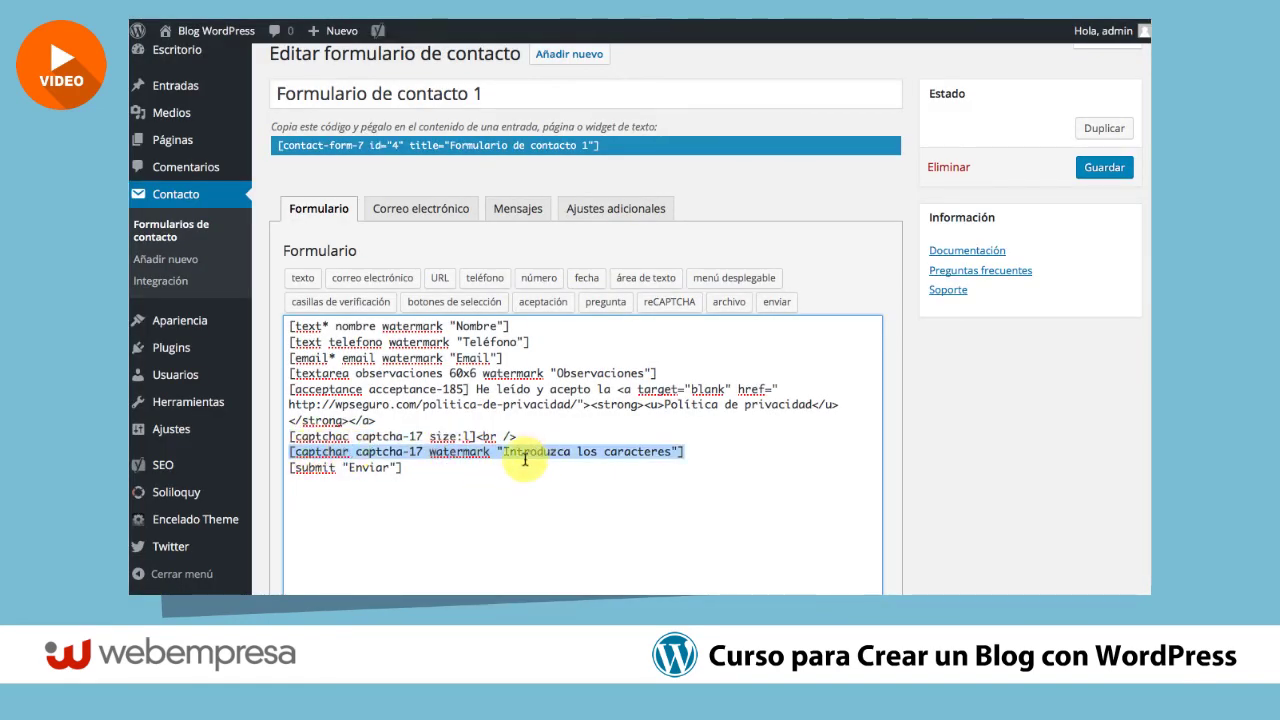
left_click_drag(505, 452, 300, 441)
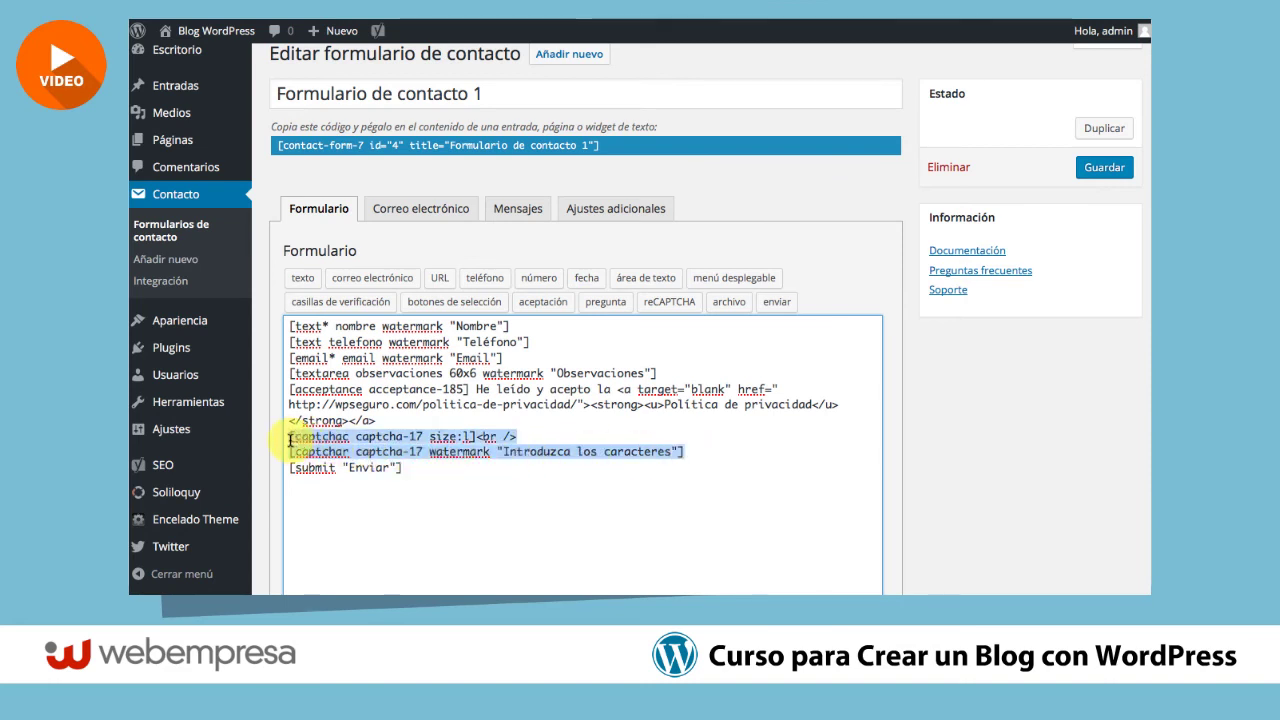
key("Delete")
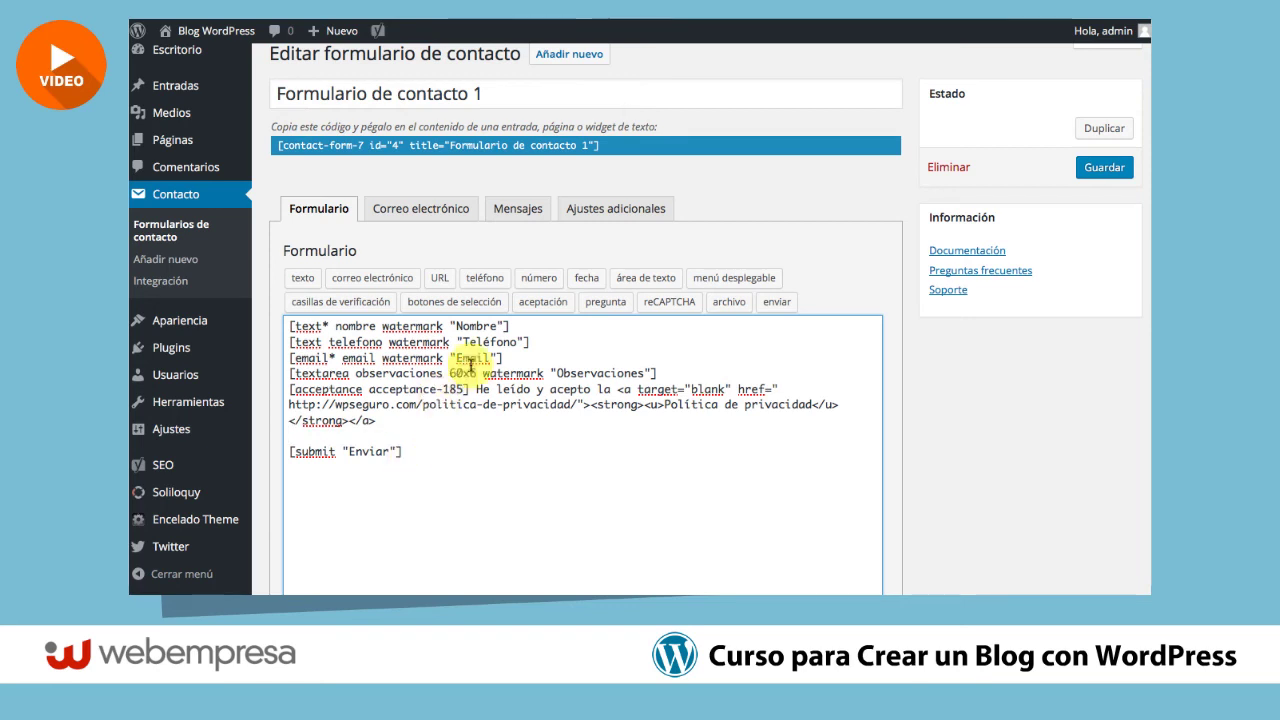
Insert a [recaptcha] tag above the submit tag in the contact form's template and save the form.
left_click(665, 303)
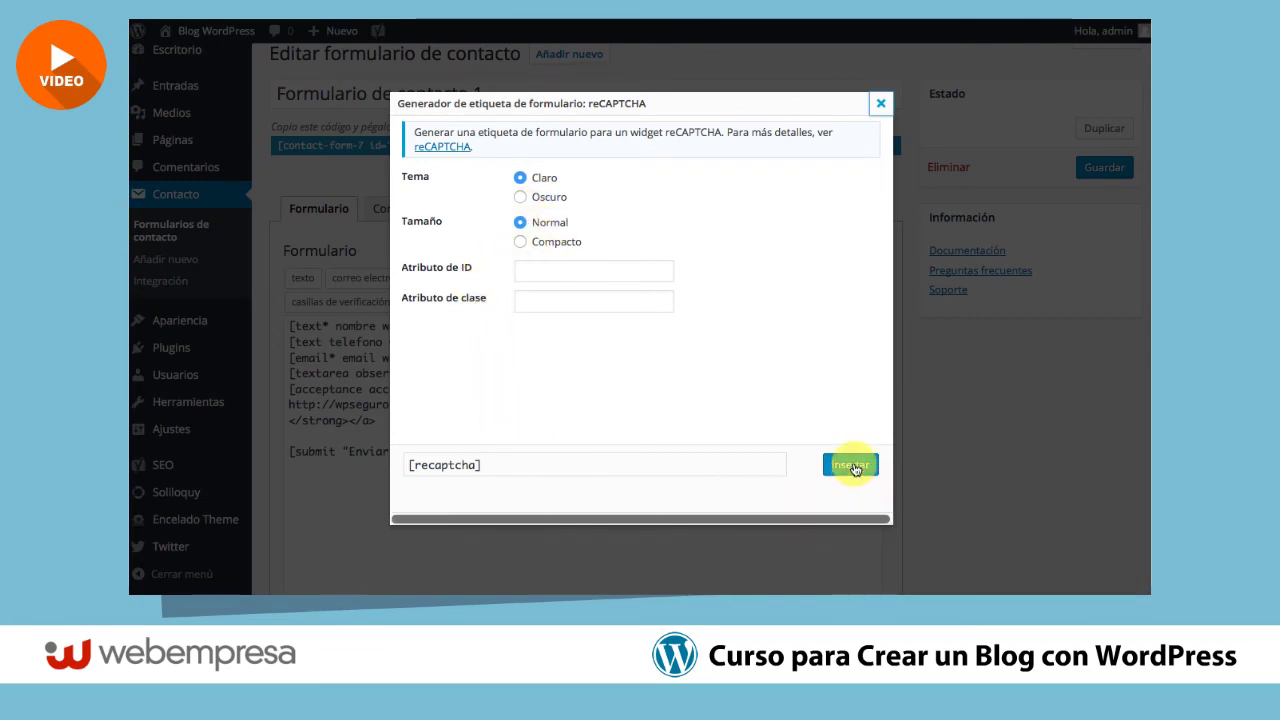
left_click(856, 467)
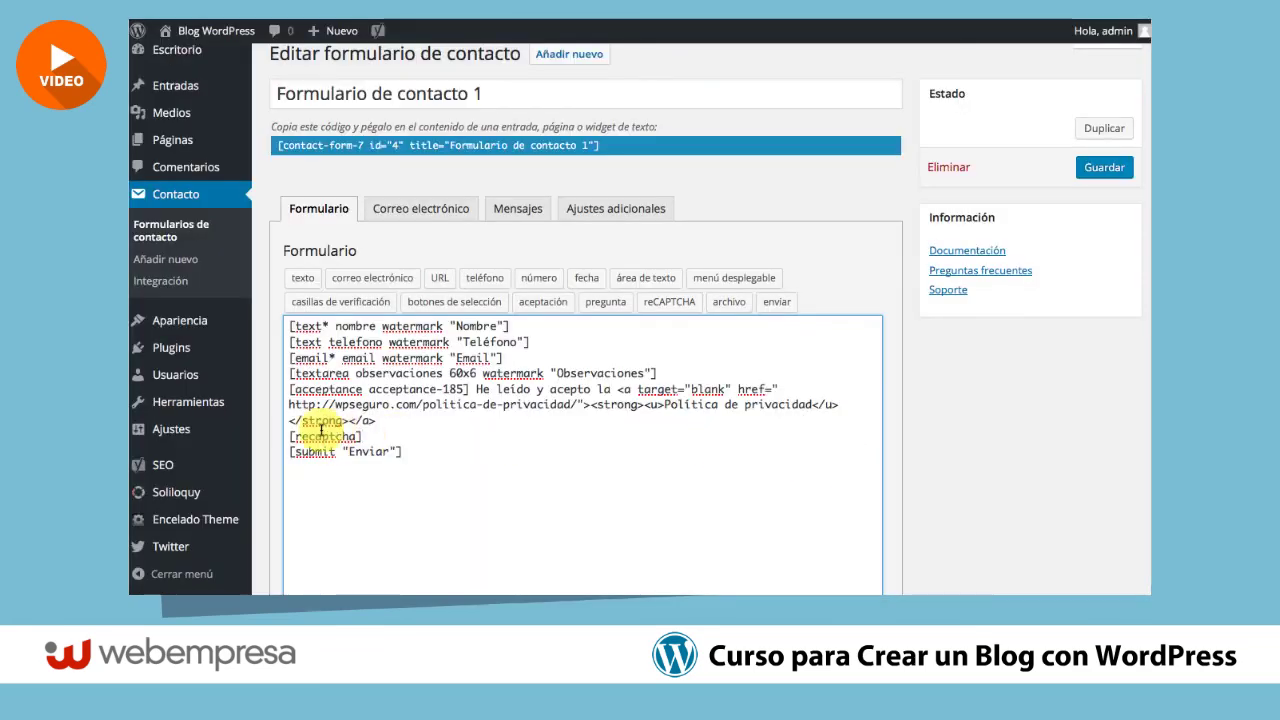
left_click(1098, 167)
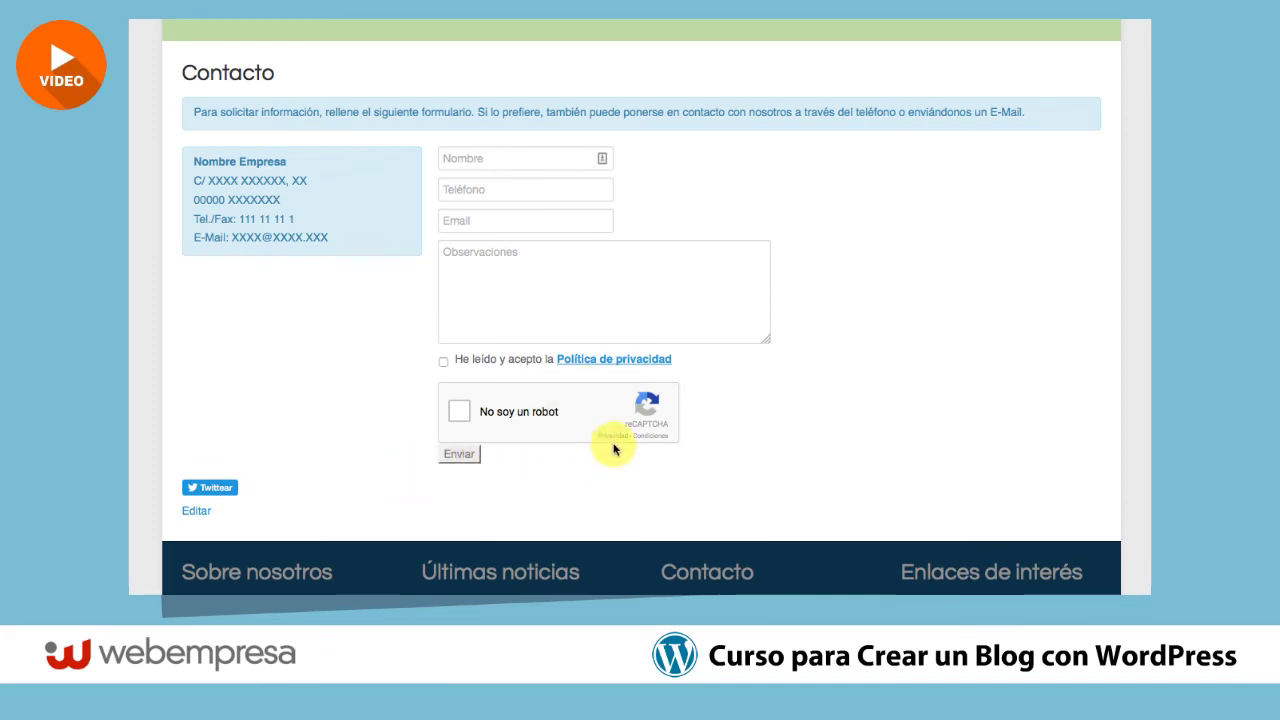
Test the form on the Contacto page by accepting the privacy policy and completing the "No soy un robot" check.
left_click(443, 361)
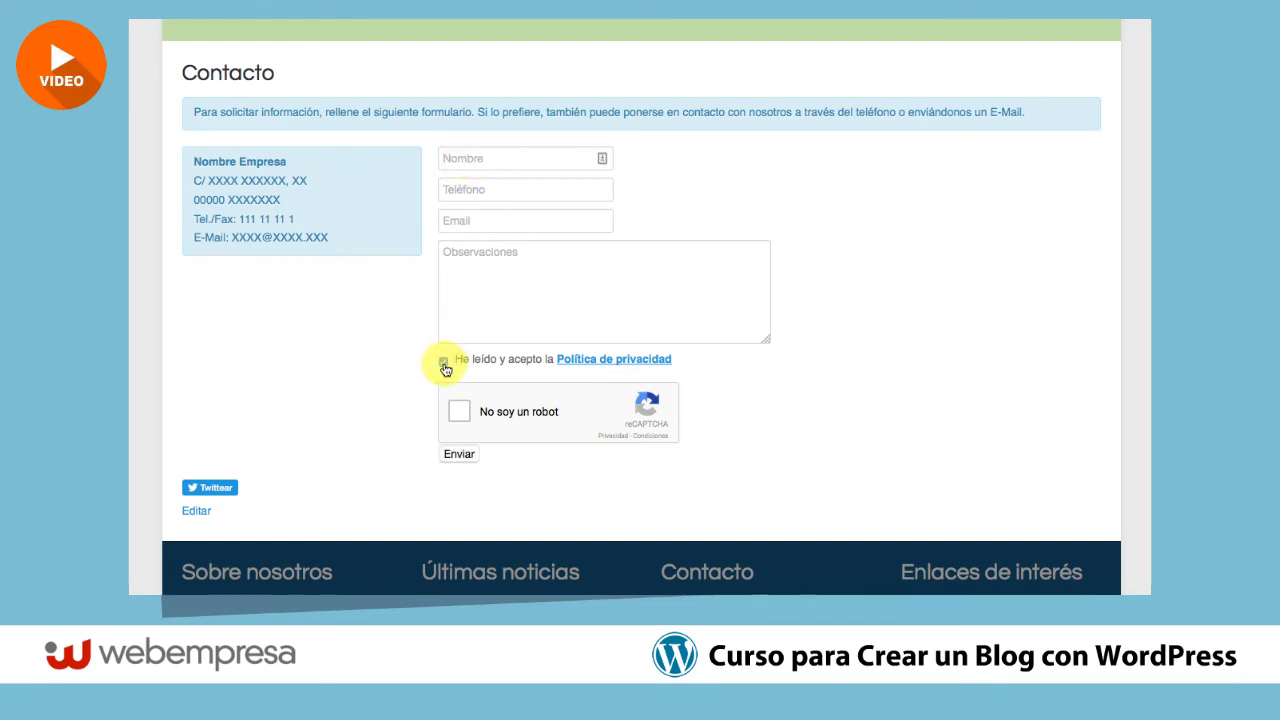
left_click(458, 413)
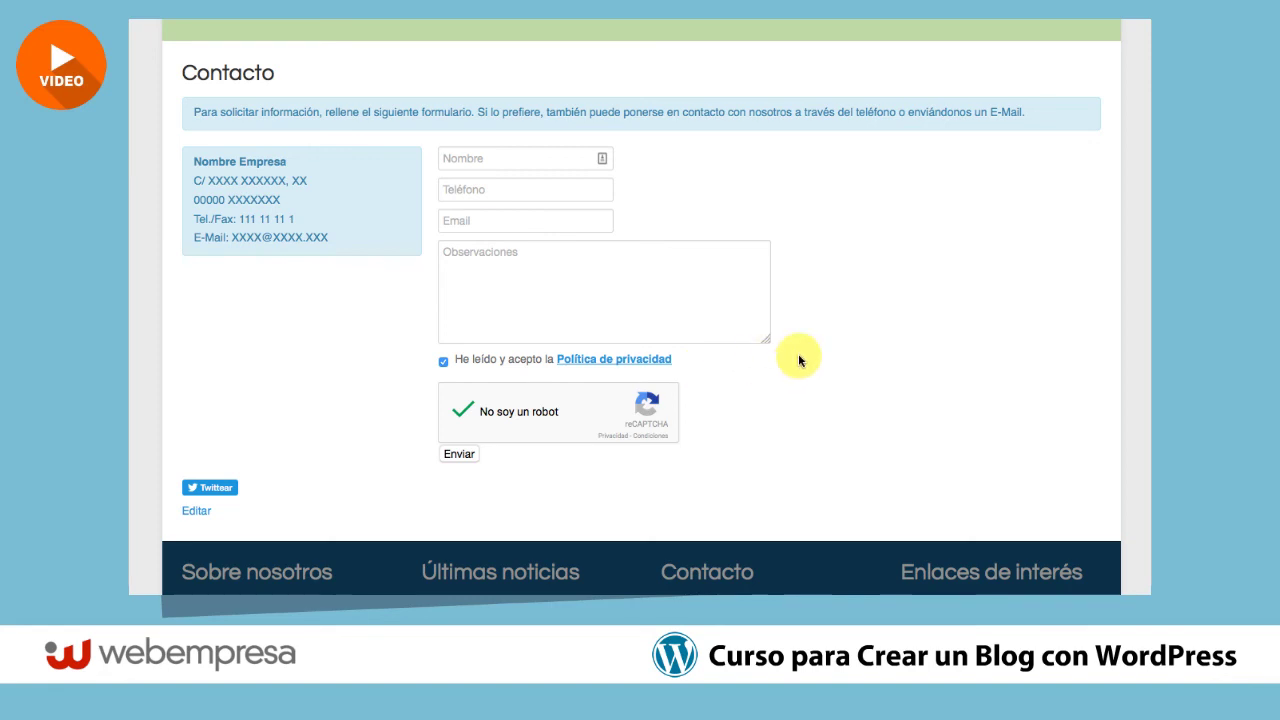
scroll(803, 357, "up", 3)
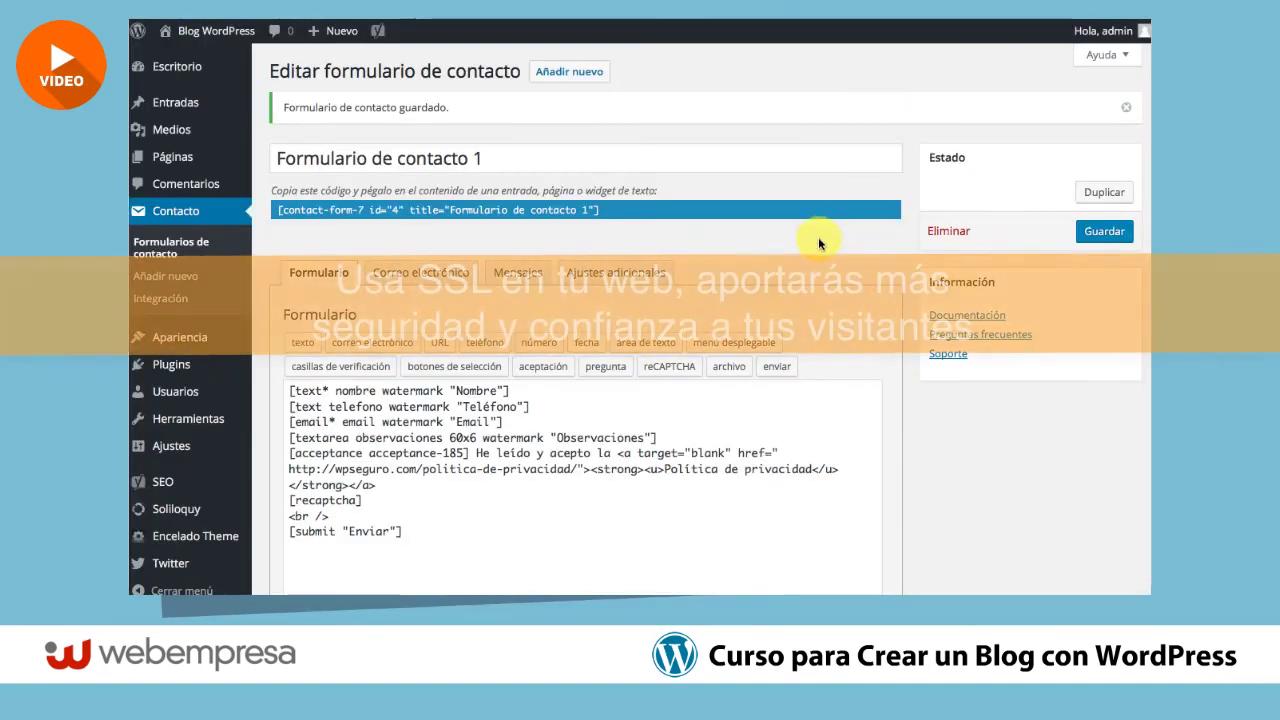